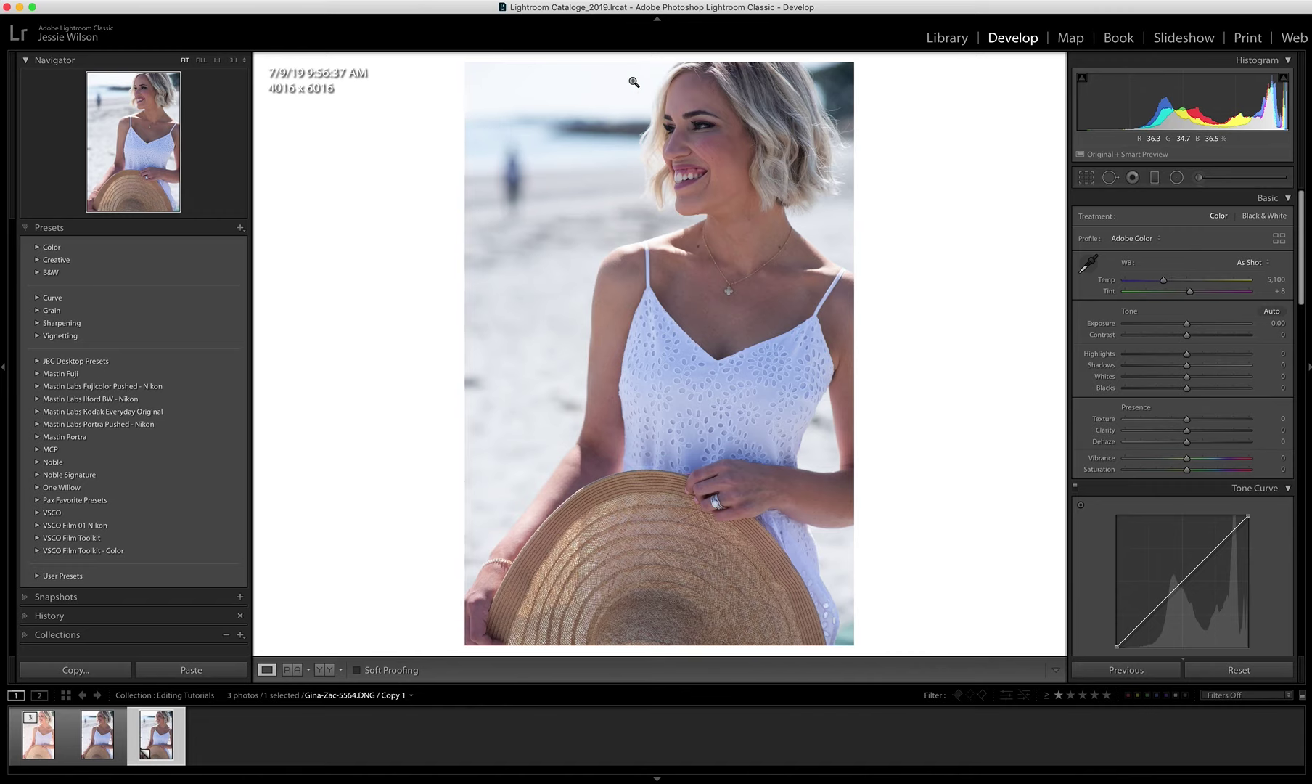
Switch to single-photo Loupe view and expand the Mastin Labs Kodak Everyday Original preset folder
{"action": "left_click", "coordinate": [267, 670]}
{"action": "left_click", "coordinate": [37, 412]}
Apply the Kodak Everyday 1b. Gold 200 film preset to the portrait
{"action": "scroll", "coordinate": [140, 453], "scroll_direction": "down", "scroll_amount": 2}
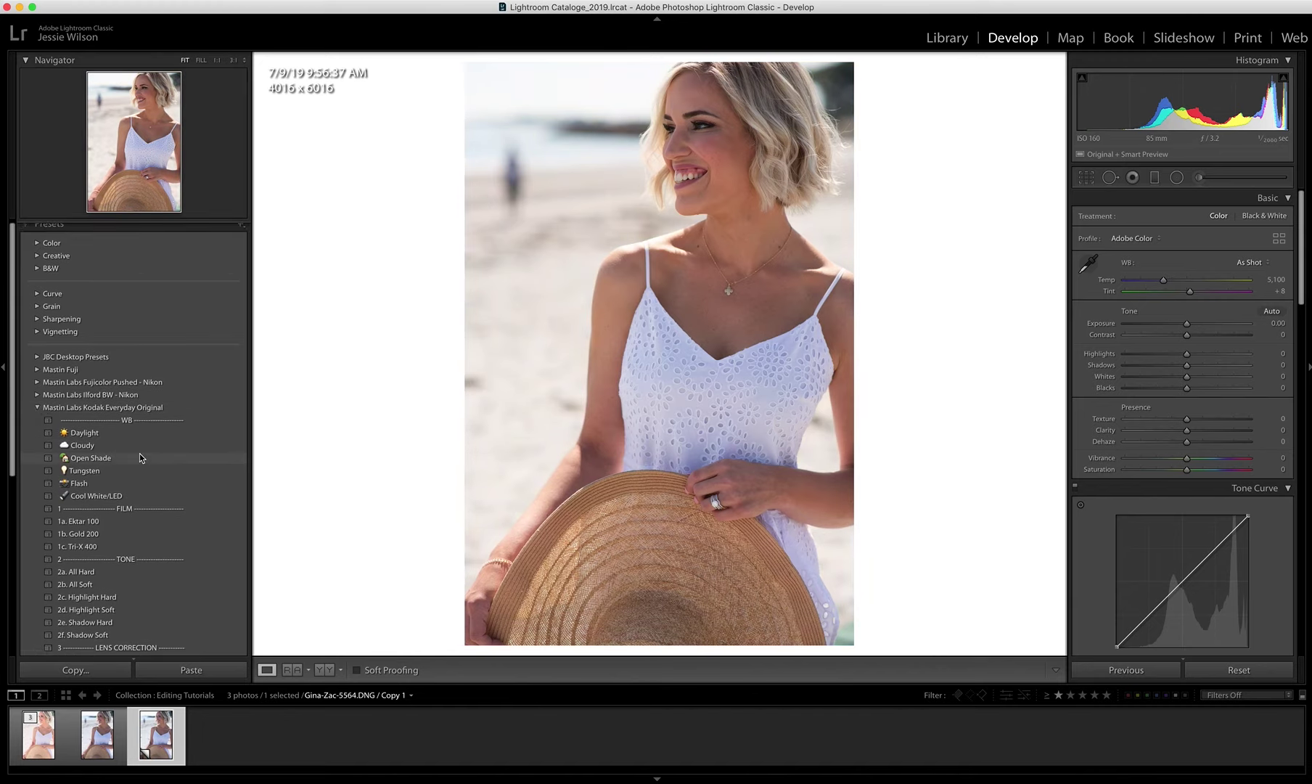
{"action": "scroll", "coordinate": [139, 453], "scroll_direction": "down", "scroll_amount": 2}
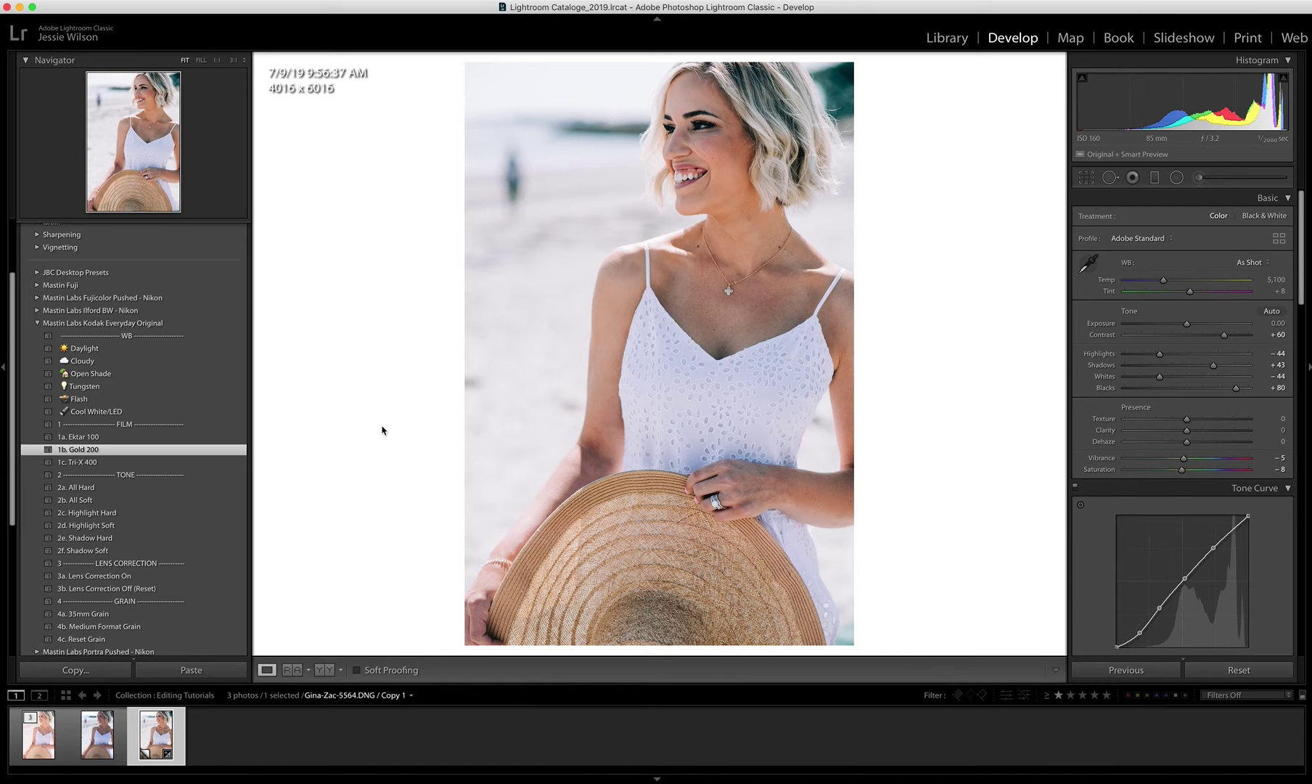
{"action": "left_click", "coordinate": [109, 453]}
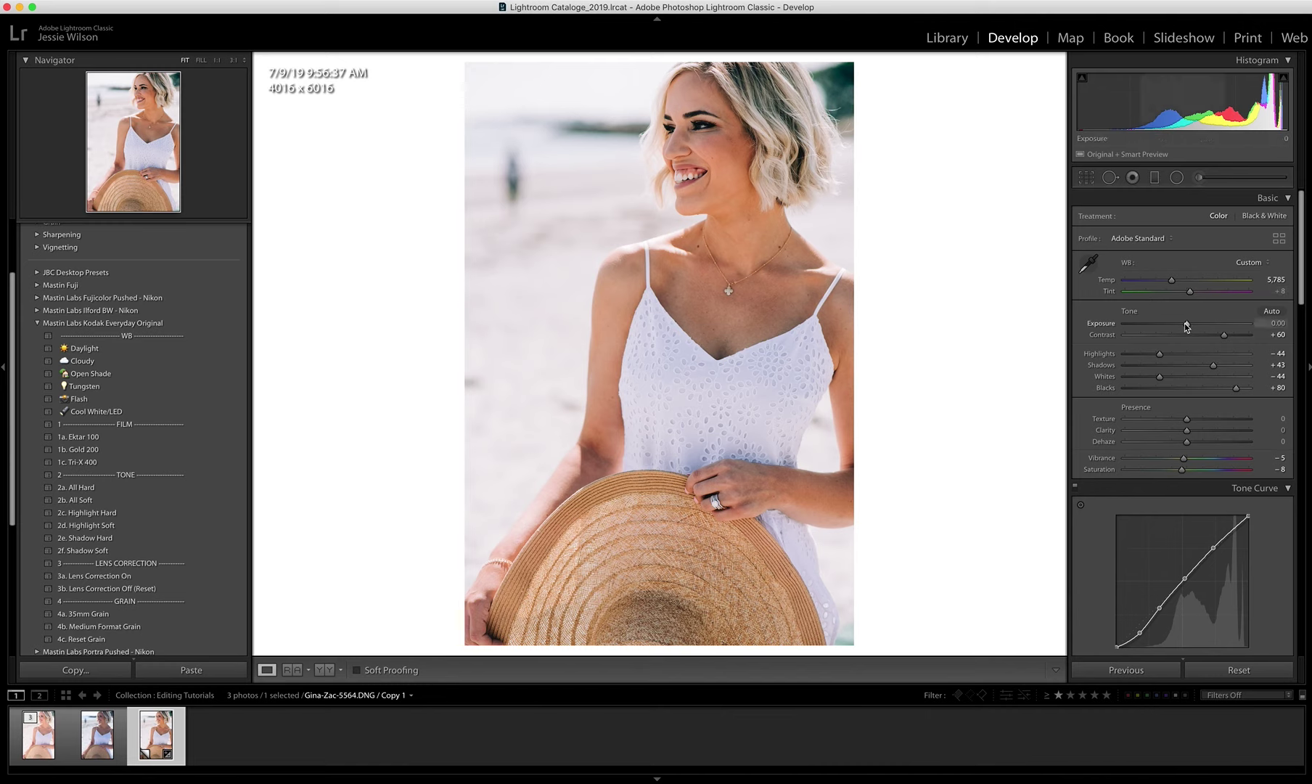
Warm the Temp slightly to about 5,785 and raise Exposure to +0.45
{"action": "left_click_drag", "start_coordinate": [1163, 283], "coordinate": [1172, 286]}
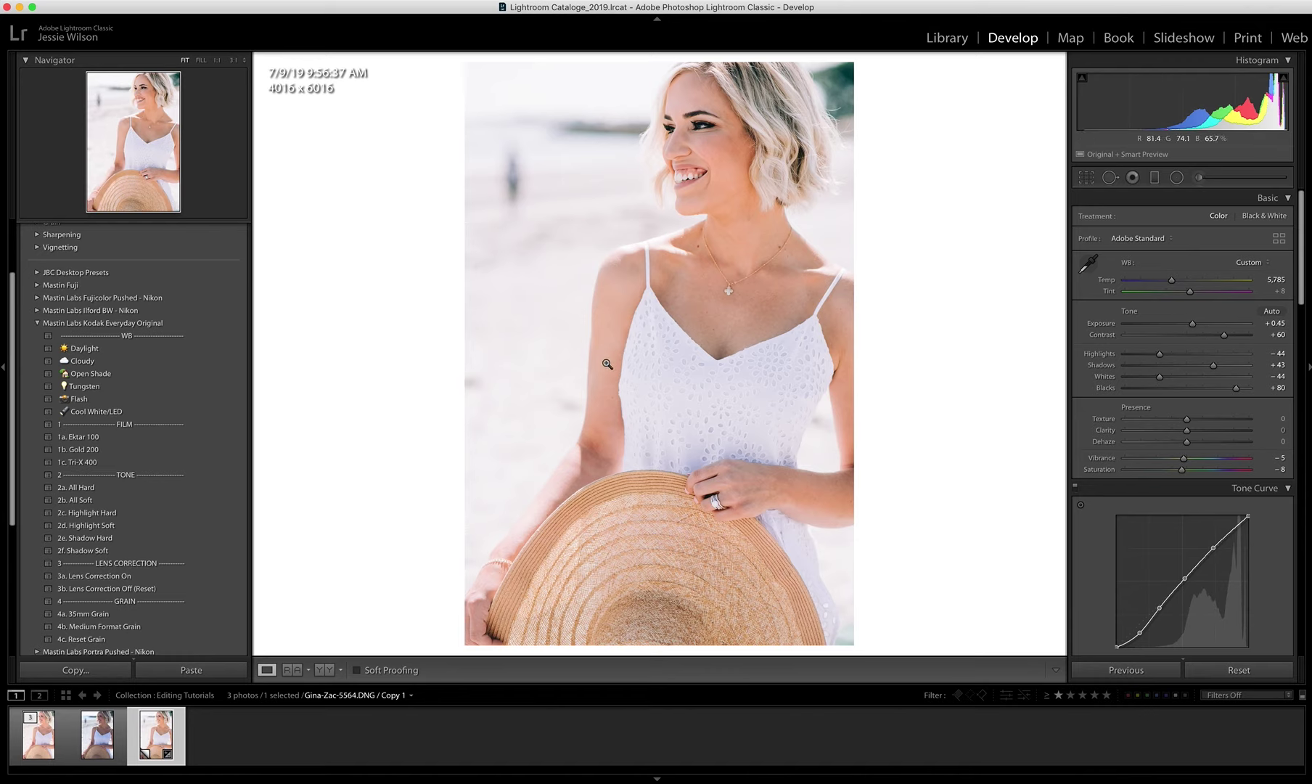
{"action": "left_click_drag", "start_coordinate": [1187, 326], "coordinate": [1193, 327]}
Compare before/after side by side at 1:1 on her face and shift Tint toward magenta, about +19
{"action": "left_click", "coordinate": [710, 120]}
{"action": "left_click", "coordinate": [323, 670]}
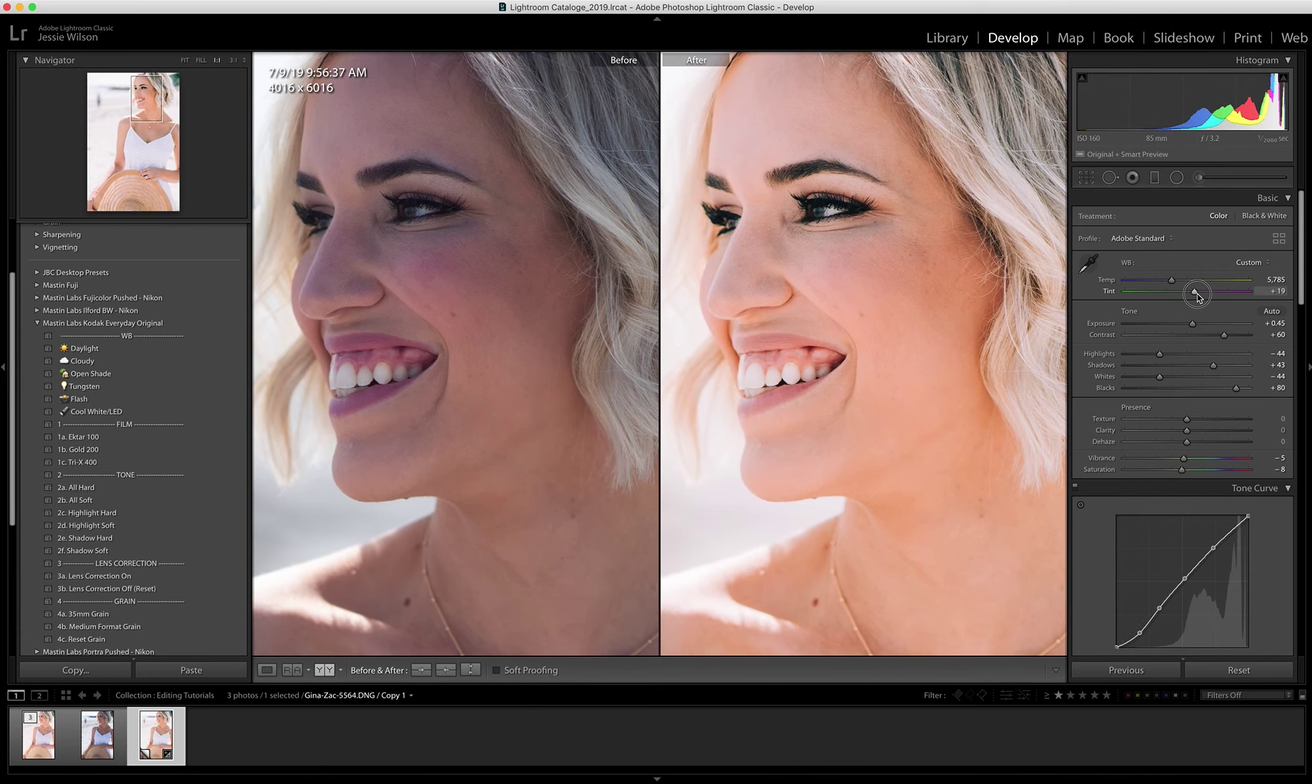
{"action": "left_click_drag", "start_coordinate": [1026, 323], "coordinate": [980, 324]}
{"action": "left_click_drag", "start_coordinate": [1194, 292], "coordinate": [1194, 292]}
{"action": "key", "text": "z"}
{"action": "key", "text": "z"}
Drag up on her skin with the HSL Saturation targeted tool to set Red −16 and Orange −21
{"action": "scroll", "coordinate": [1193, 487], "scroll_direction": "down", "scroll_amount": 8}
{"action": "scroll", "coordinate": [1193, 488], "scroll_direction": "down", "scroll_amount": 3}
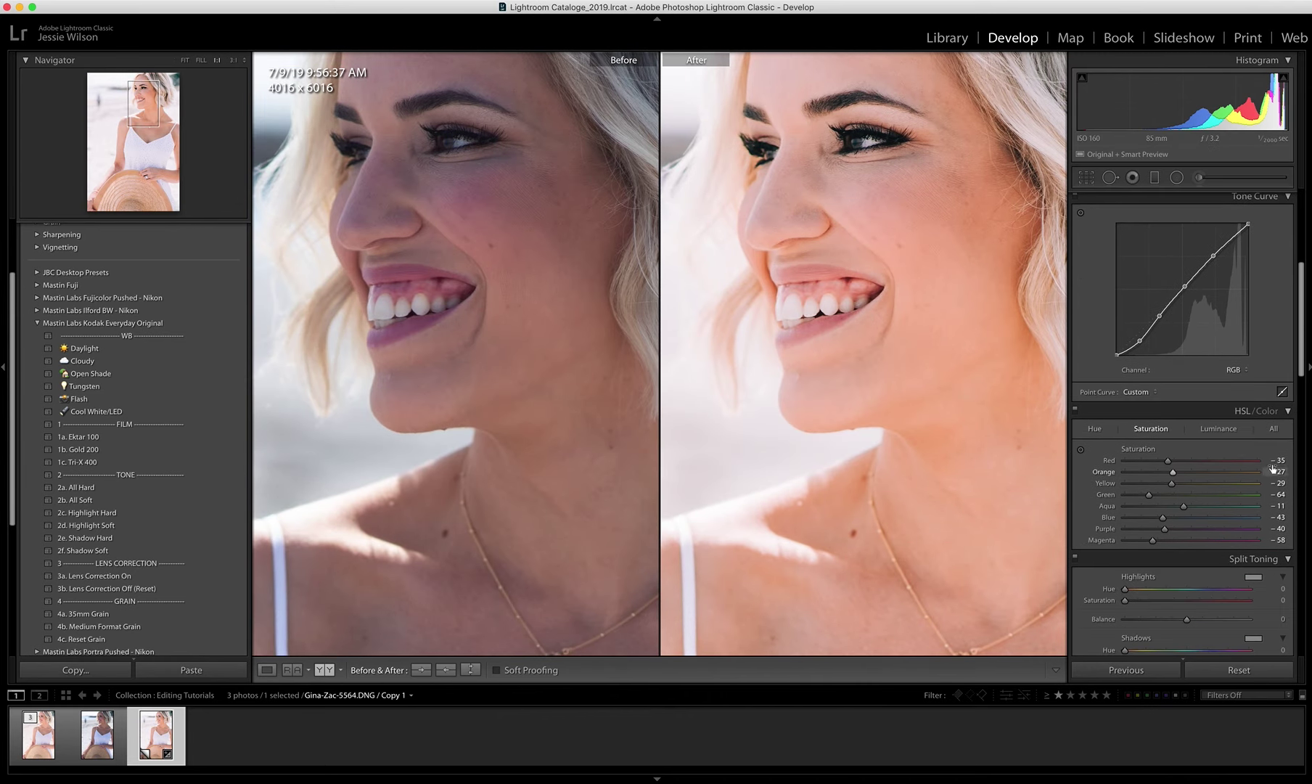
{"action": "left_click", "coordinate": [1080, 449]}
{"action": "left_click_drag", "start_coordinate": [828, 305], "coordinate": [827, 277]}
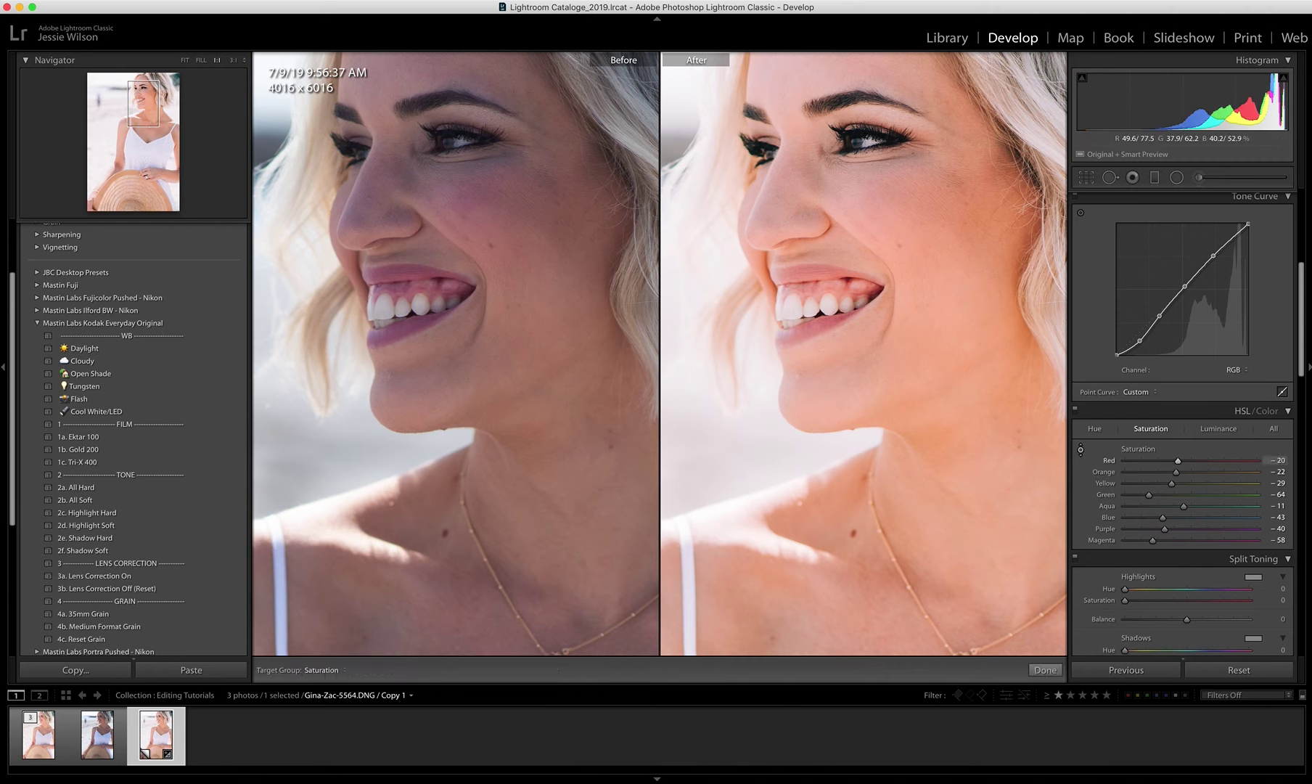
{"action": "key", "text": "super+z"}
{"action": "key", "text": "Escape"}
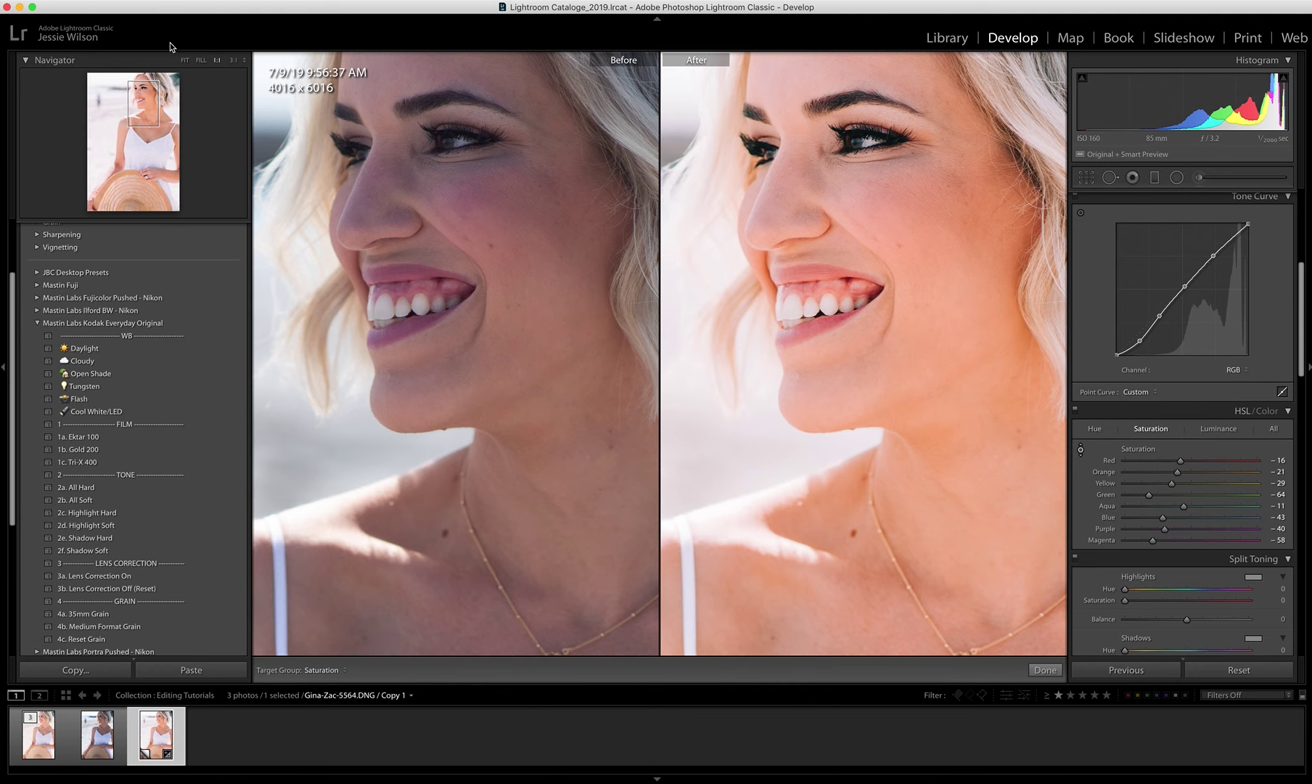
{"action": "left_click", "coordinate": [1081, 451]}
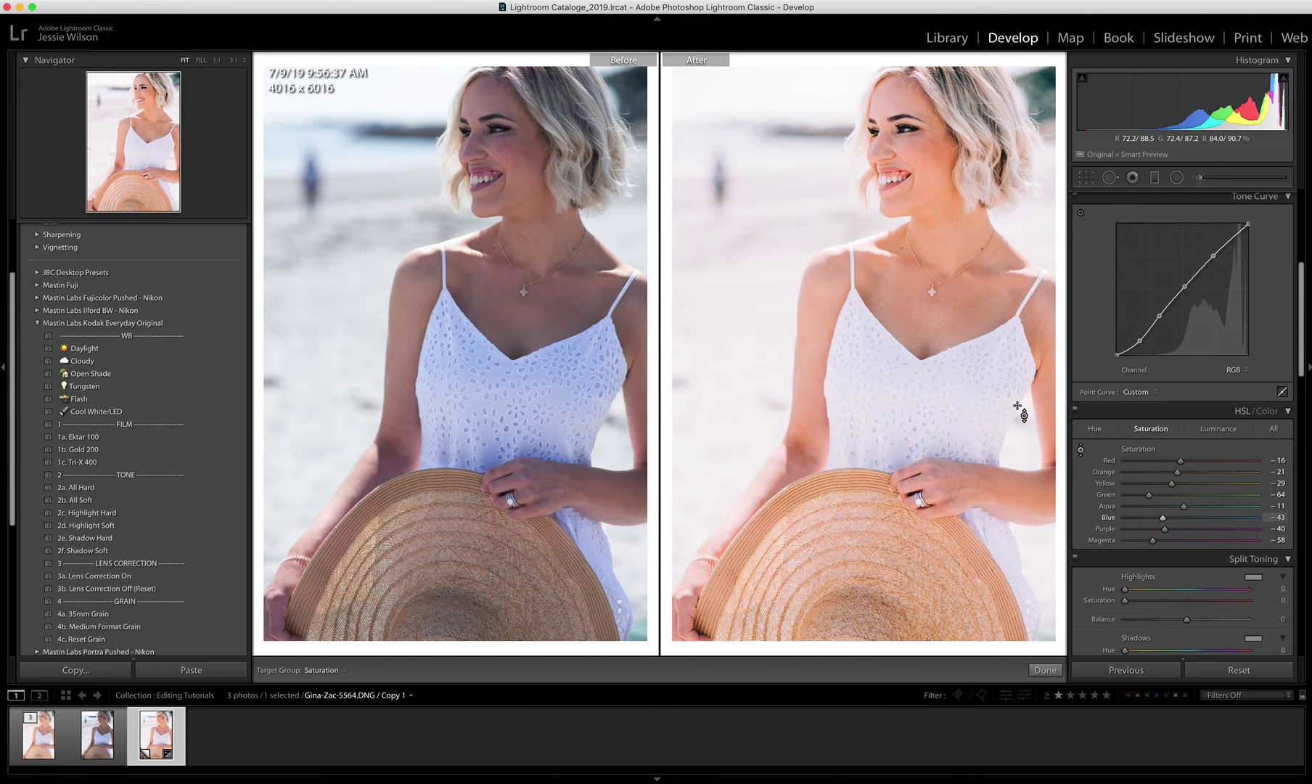
{"action": "left_click_drag", "start_coordinate": [834, 304], "coordinate": [835, 292]}
{"action": "left_click", "coordinate": [184, 61]}
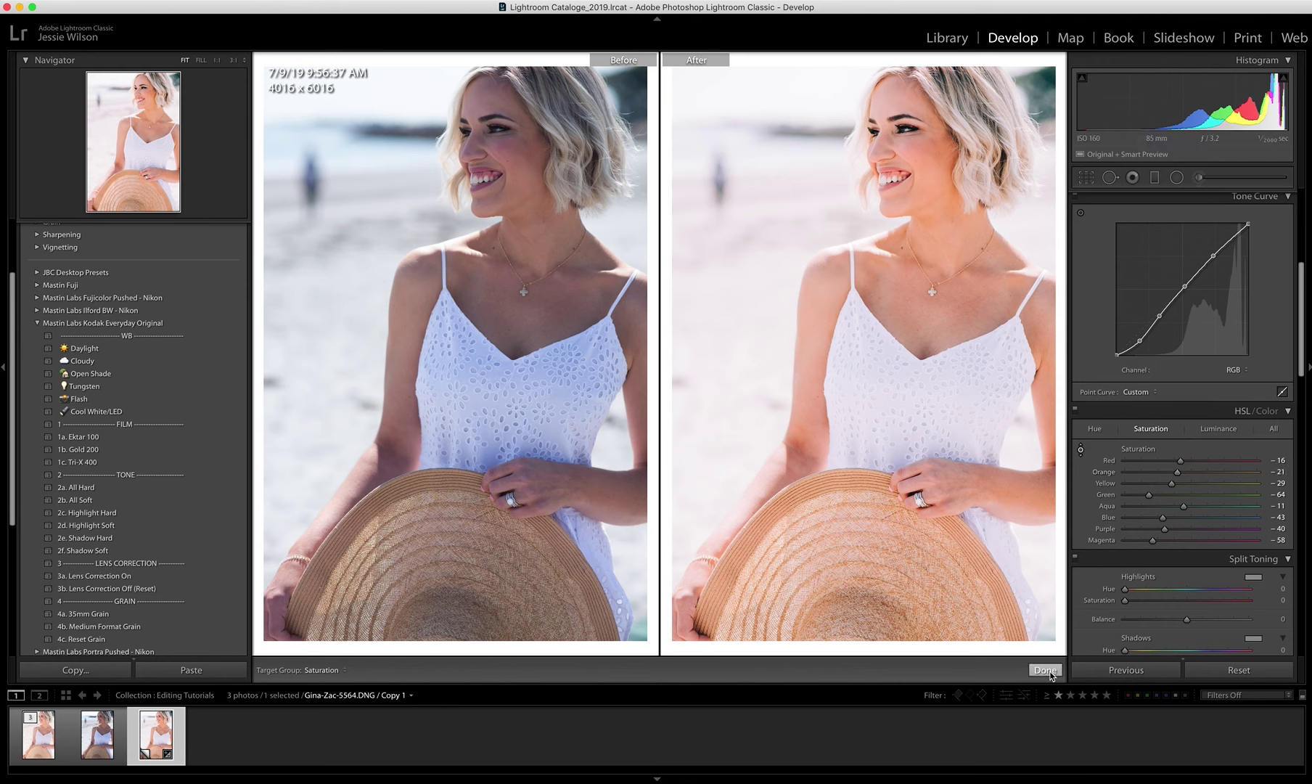
Finish the targeted saturation adjustment with Done
{"action": "left_click", "coordinate": [1045, 670]}
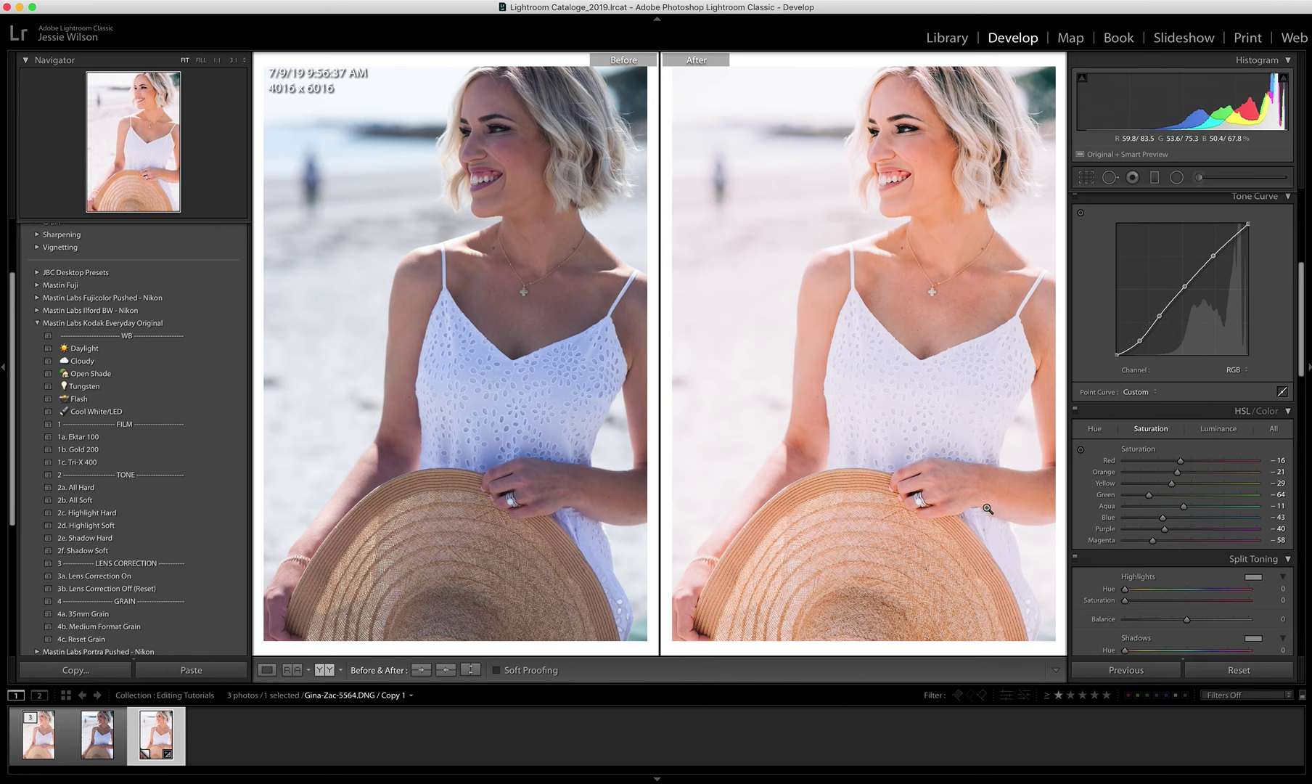
On the zoomed-in arm, drag down with the targeted tool to set Orange −34 and Red −19, then return to Fit
{"action": "left_click", "coordinate": [1039, 518]}
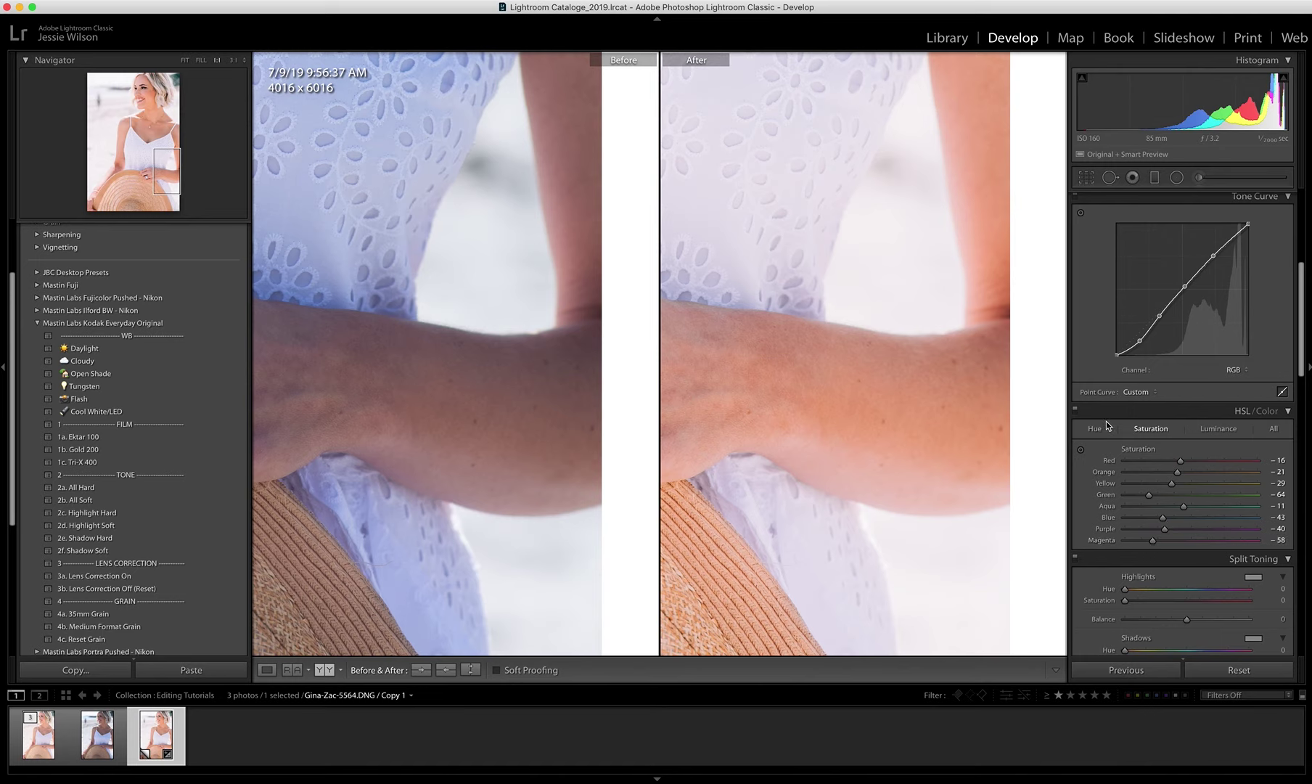
{"action": "left_click_drag", "start_coordinate": [1026, 513], "coordinate": [950, 489]}
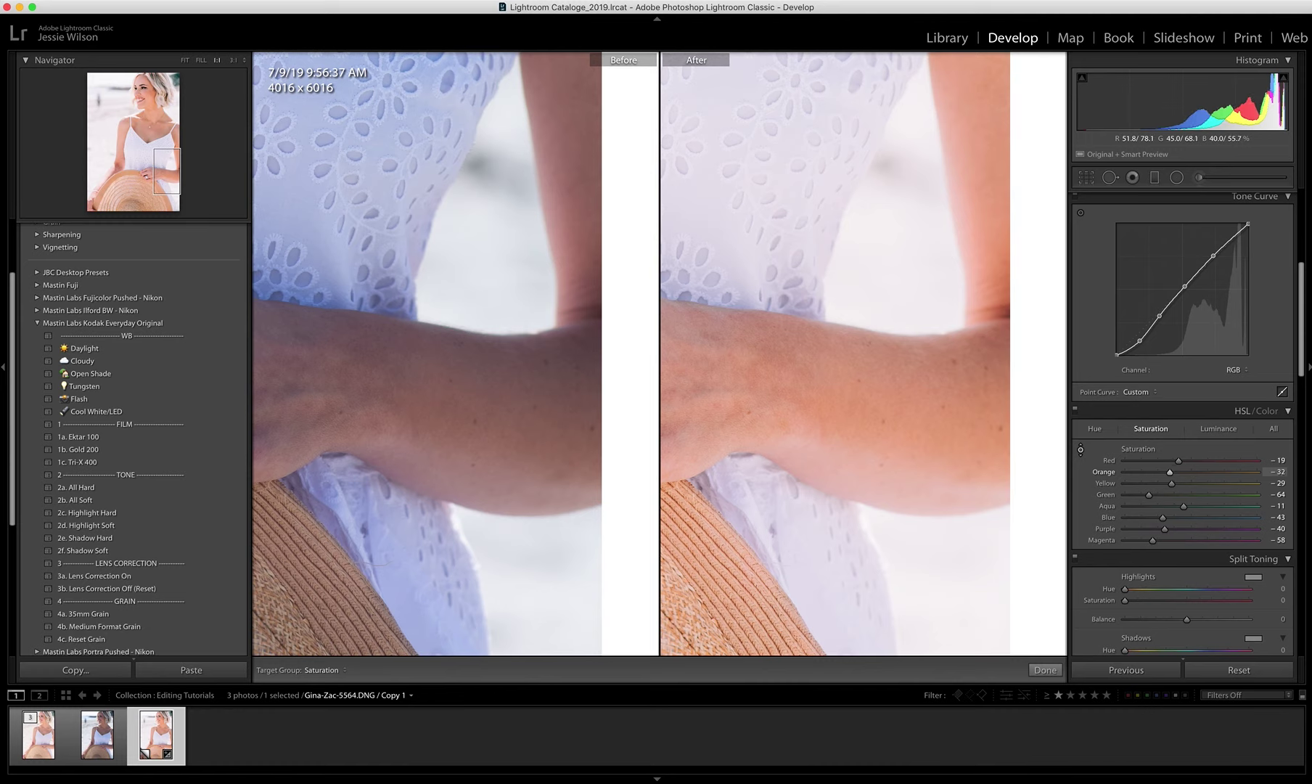
{"action": "left_click", "coordinate": [1081, 449]}
{"action": "left_click_drag", "start_coordinate": [871, 320], "coordinate": [871, 367]}
{"action": "left_click", "coordinate": [1046, 670]}
{"action": "left_click", "coordinate": [871, 537]}
Paint an Adjustment Brush mask over the arm with Temp 31, toggling edit pins off and on
{"action": "left_click", "coordinate": [1009, 480]}
{"action": "key", "text": "k"}
{"action": "left_click_drag", "start_coordinate": [744, 434], "coordinate": [842, 485]}
{"action": "left_click_drag", "start_coordinate": [1183, 230], "coordinate": [1209, 243]}
{"action": "key", "text": "h"}
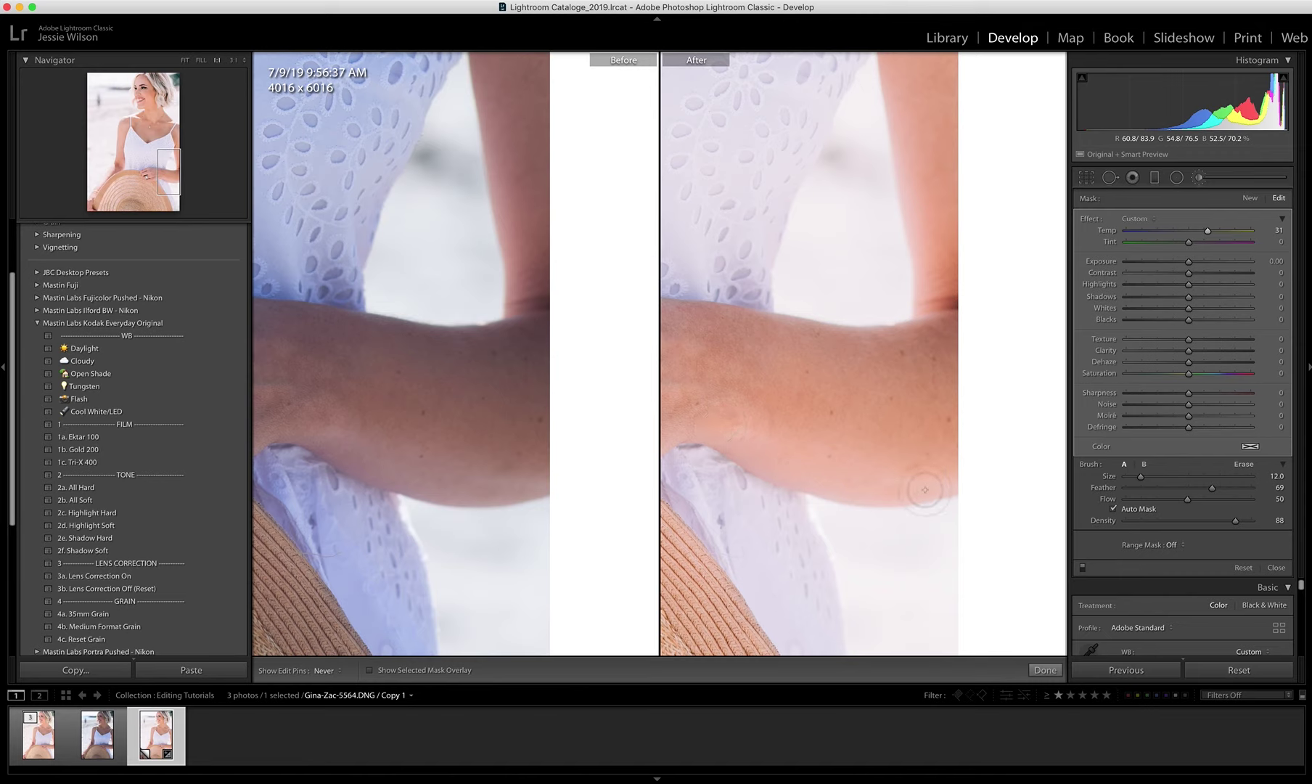
{"action": "key", "text": "h"}
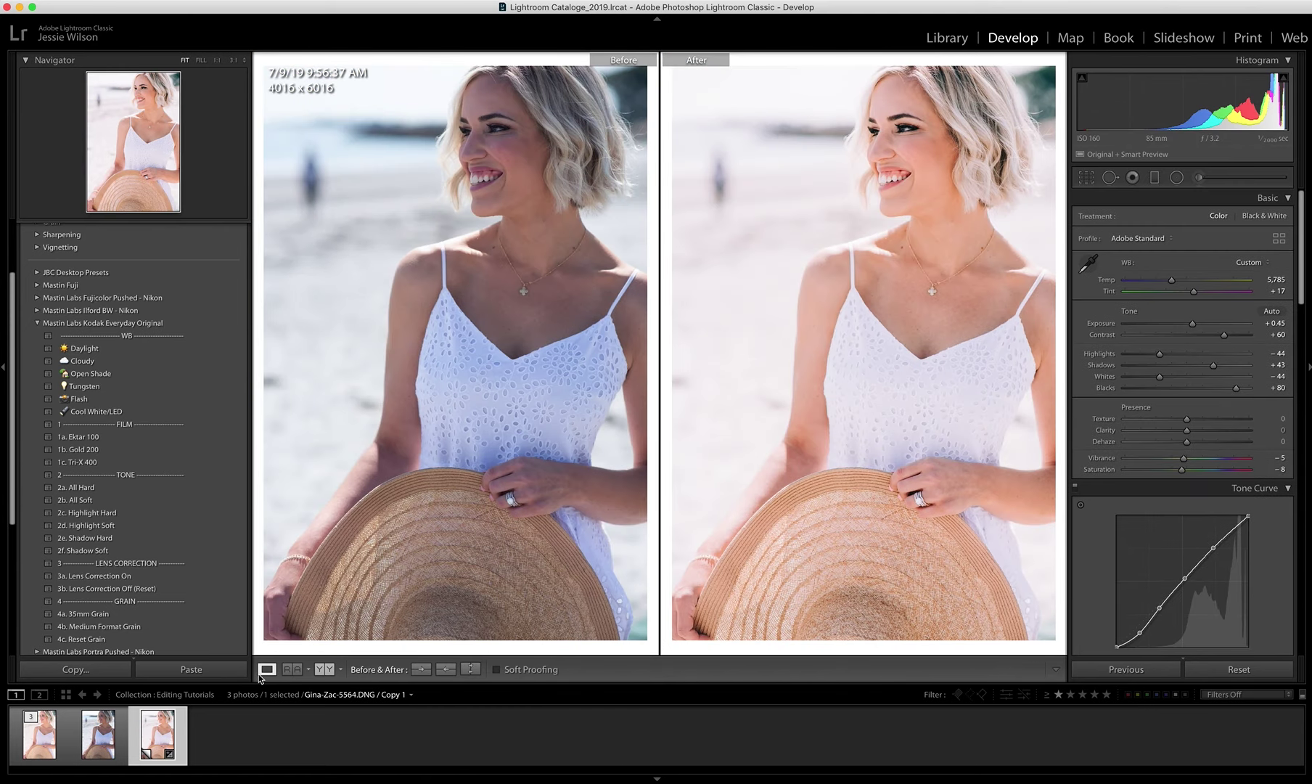
{"action": "left_click", "coordinate": [1045, 669]}
{"action": "left_click", "coordinate": [919, 620]}
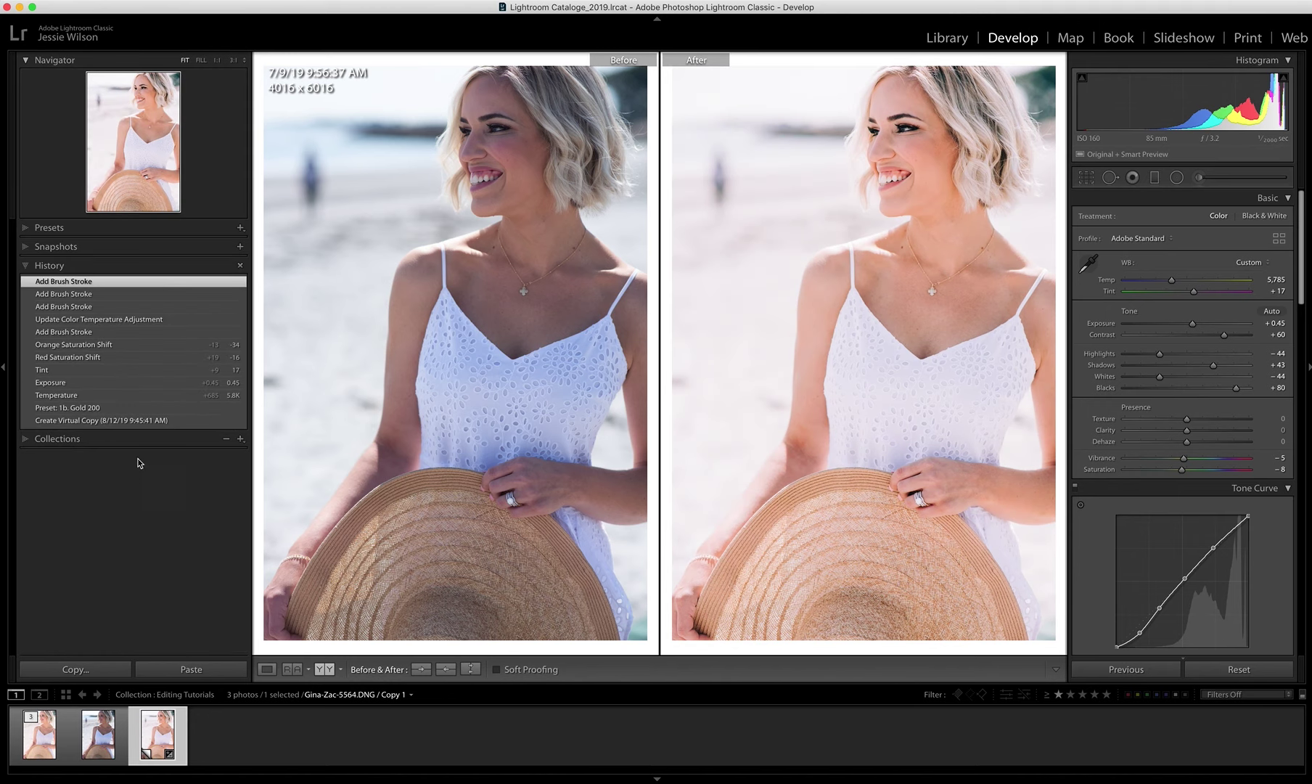
{"action": "scroll", "coordinate": [135, 507], "scroll_direction": "down", "scroll_amount": 6}
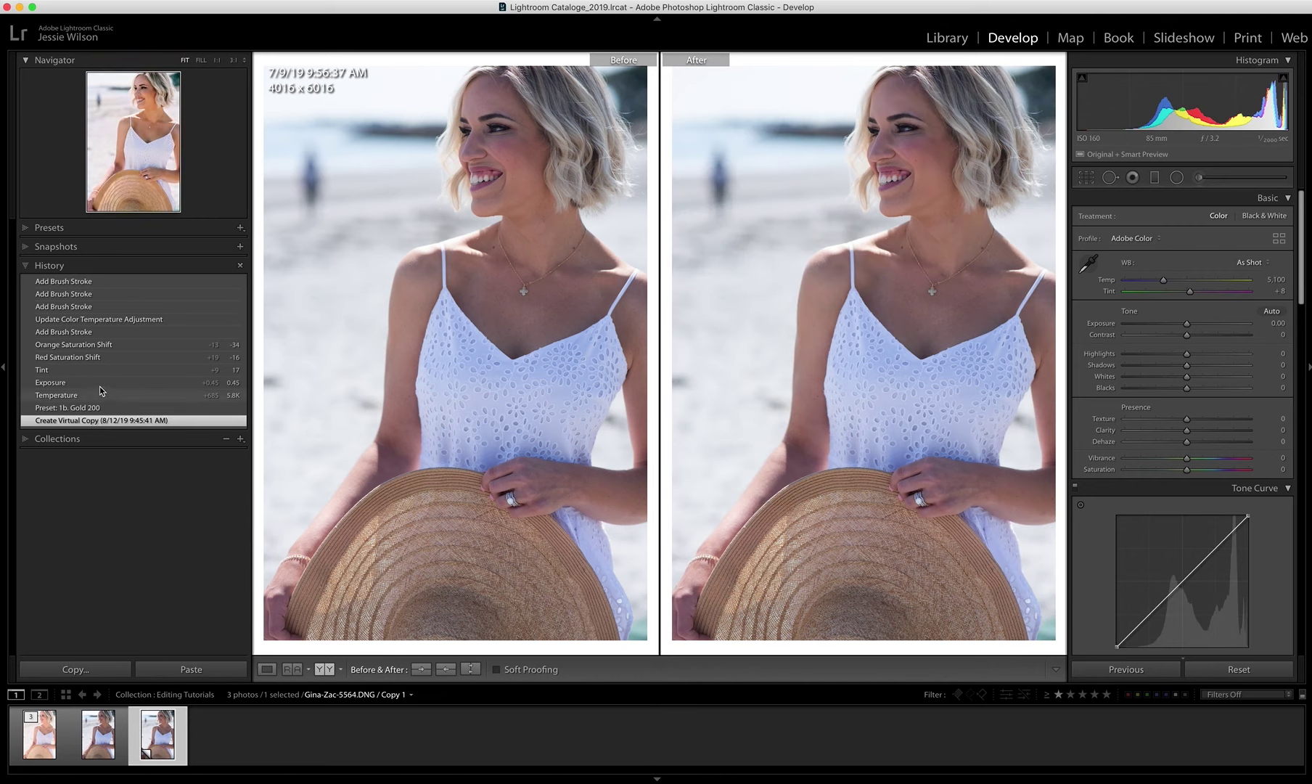
{"action": "left_click", "coordinate": [30, 626]}
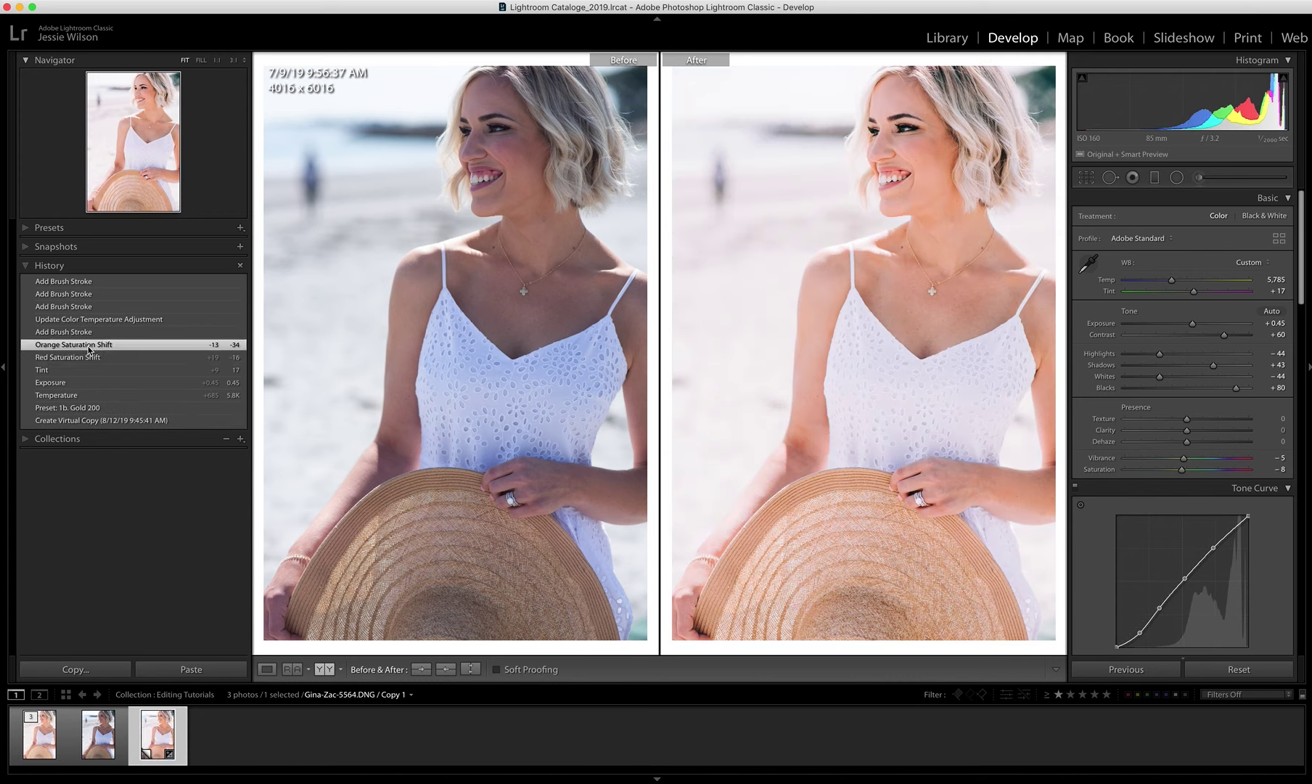
{"action": "left_click", "coordinate": [96, 420]}
{"action": "left_click", "coordinate": [88, 356]}
{"action": "left_click", "coordinate": [90, 347]}
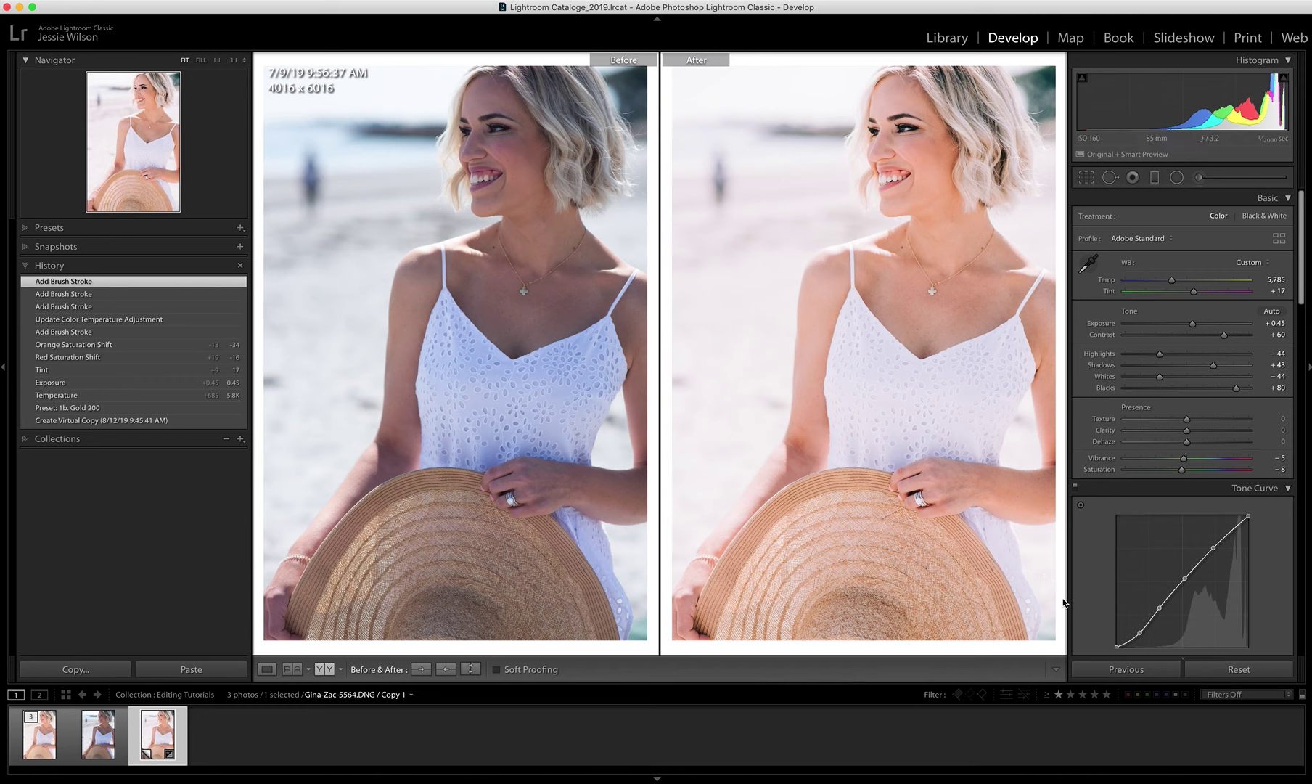
{"action": "left_click", "coordinate": [84, 282]}
Apply the 2f. Shadow Soft and 3a. Lens Correction On presets from Kodak Everyday Original
{"action": "left_click", "coordinate": [23, 230]}
{"action": "scroll", "coordinate": [112, 445], "scroll_direction": "down", "scroll_amount": 5}
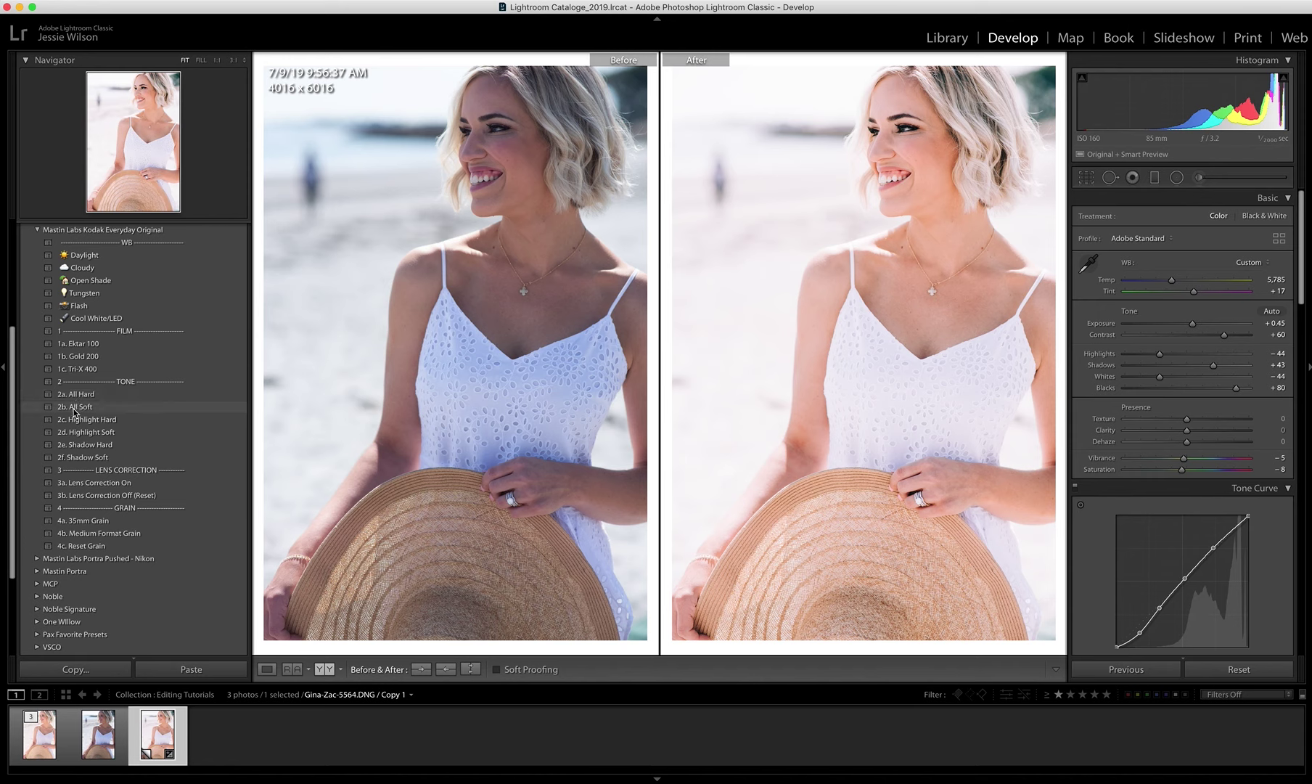
{"action": "scroll", "coordinate": [113, 445], "scroll_direction": "up", "scroll_amount": 3}
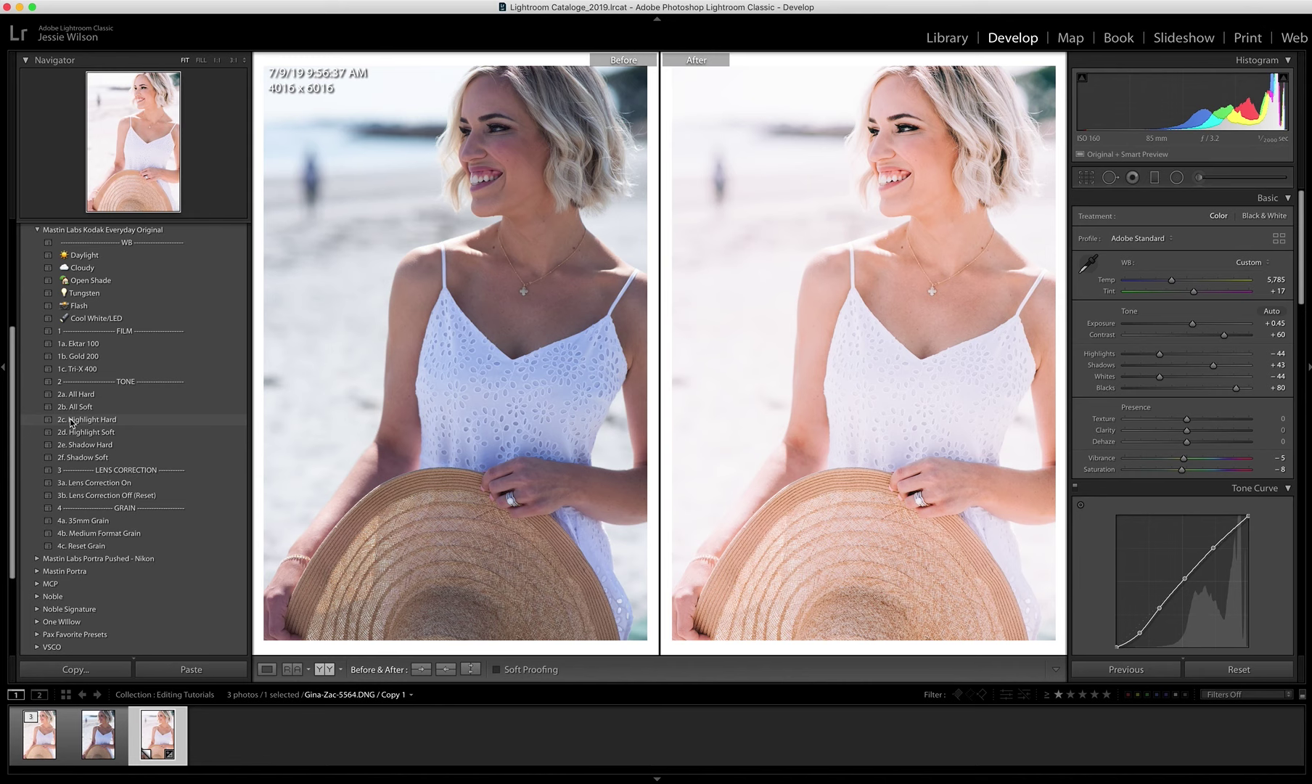
{"action": "scroll", "coordinate": [105, 421], "scroll_direction": "up", "scroll_amount": 1}
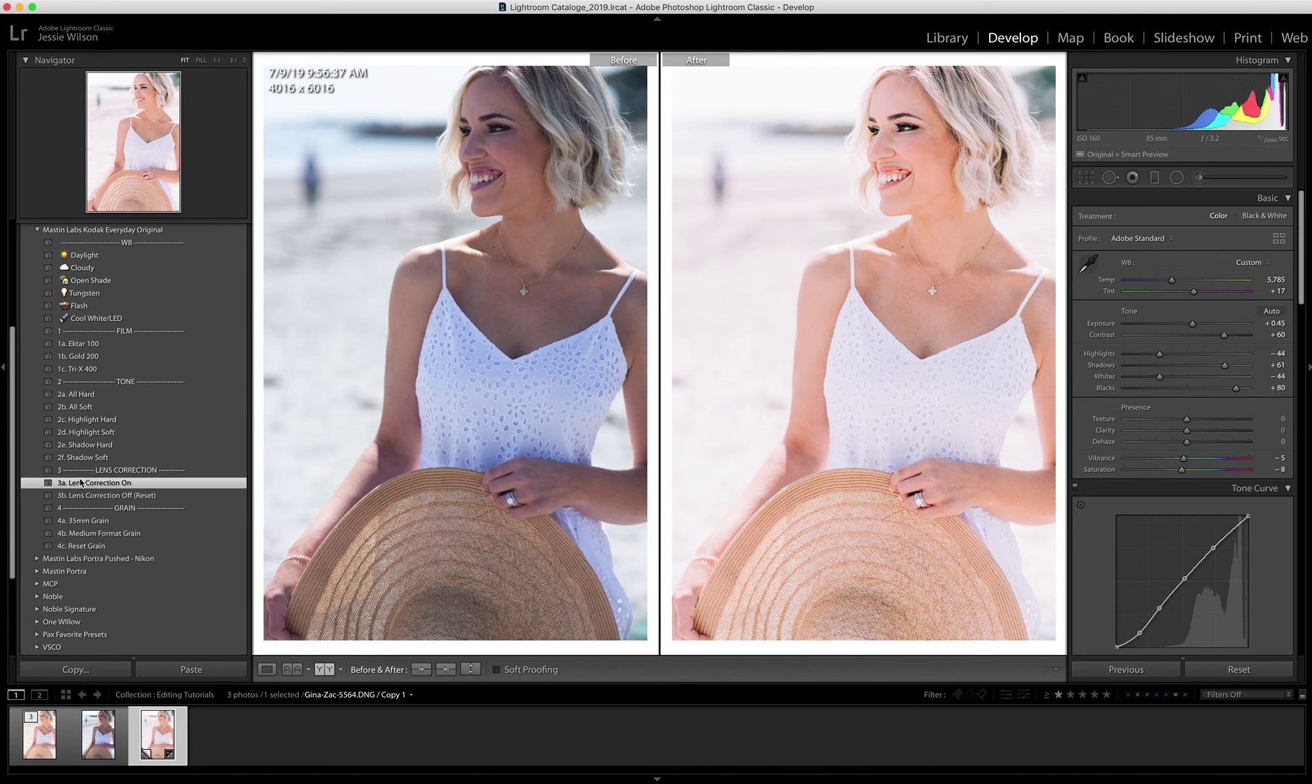
{"action": "left_click", "coordinate": [80, 457]}
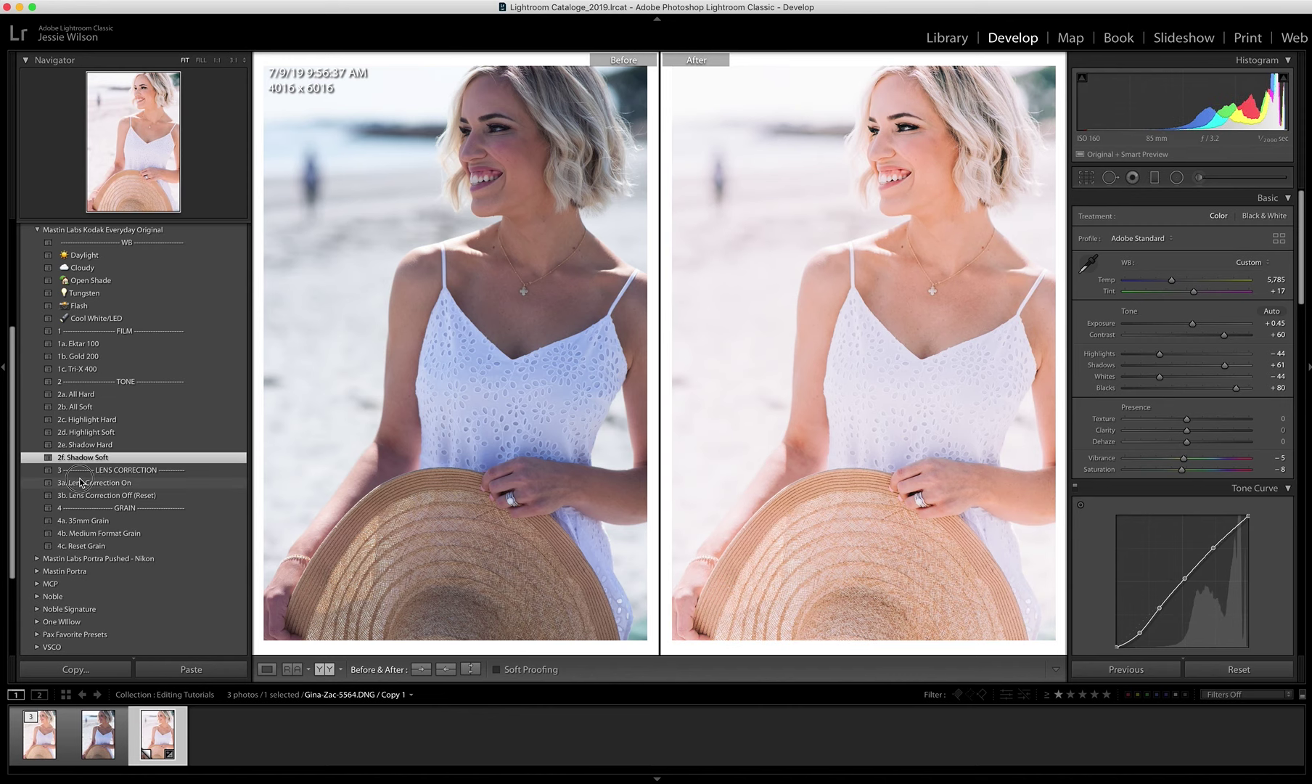
{"action": "left_click", "coordinate": [81, 482]}
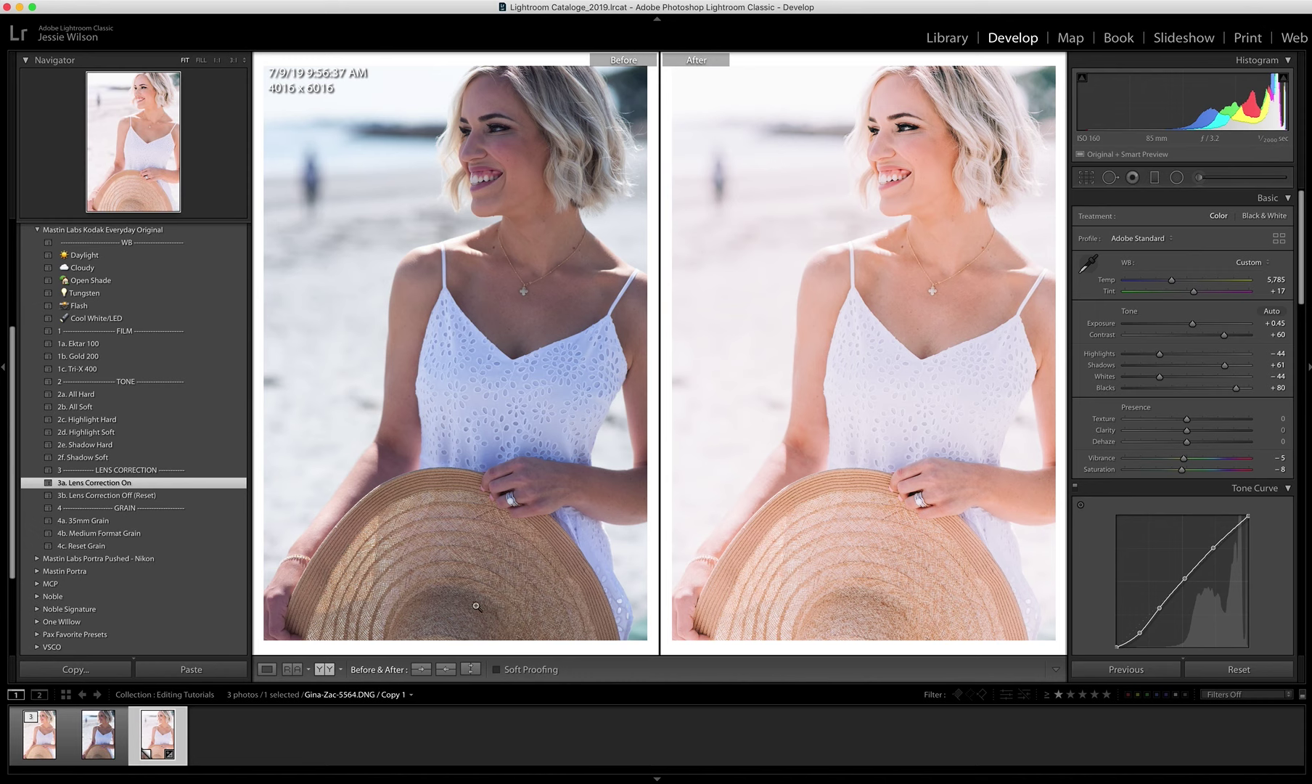
Send the portrait from the filmstrip to Adobe Photoshop CC 2019 via Edit In
{"action": "right_click", "coordinate": [171, 733]}
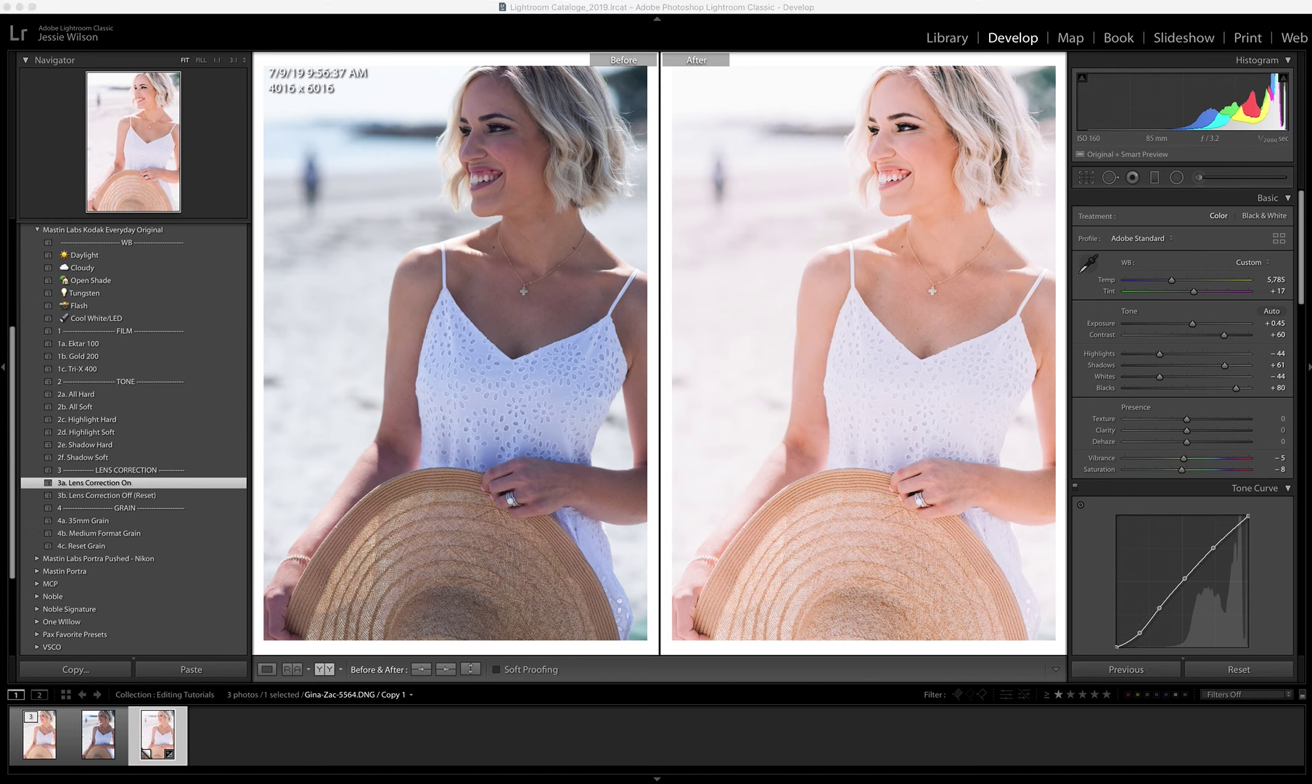
{"action": "mouse_move", "coordinate": [265, 549]}
{"action": "left_click", "coordinate": [350, 549]}
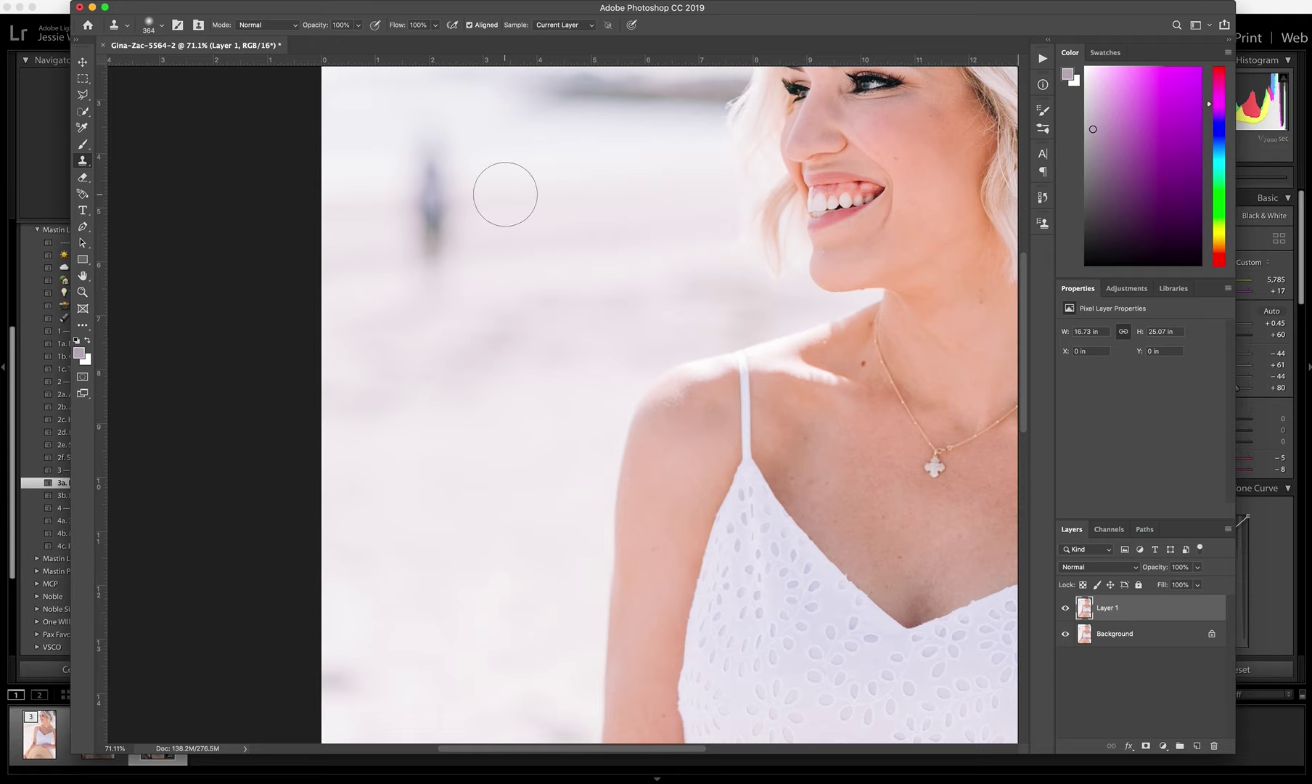
Duplicate the background onto Layer 1 and sample clean sand as the clone source
{"action": "key", "text": "super+j"}
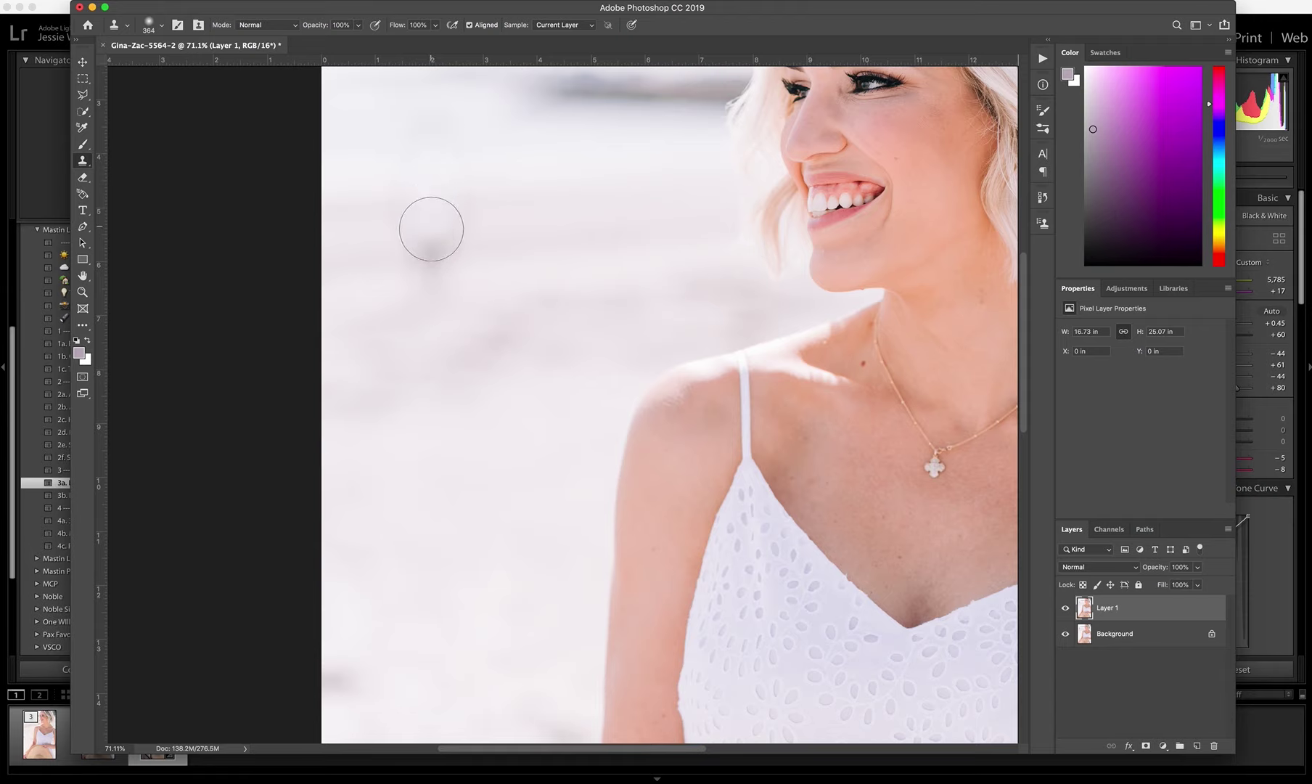
{"action": "scroll", "coordinate": [370, 211], "scroll_direction": "up", "scroll_amount": 2}
{"action": "scroll", "coordinate": [369, 211], "scroll_direction": "up", "scroll_amount": 3}
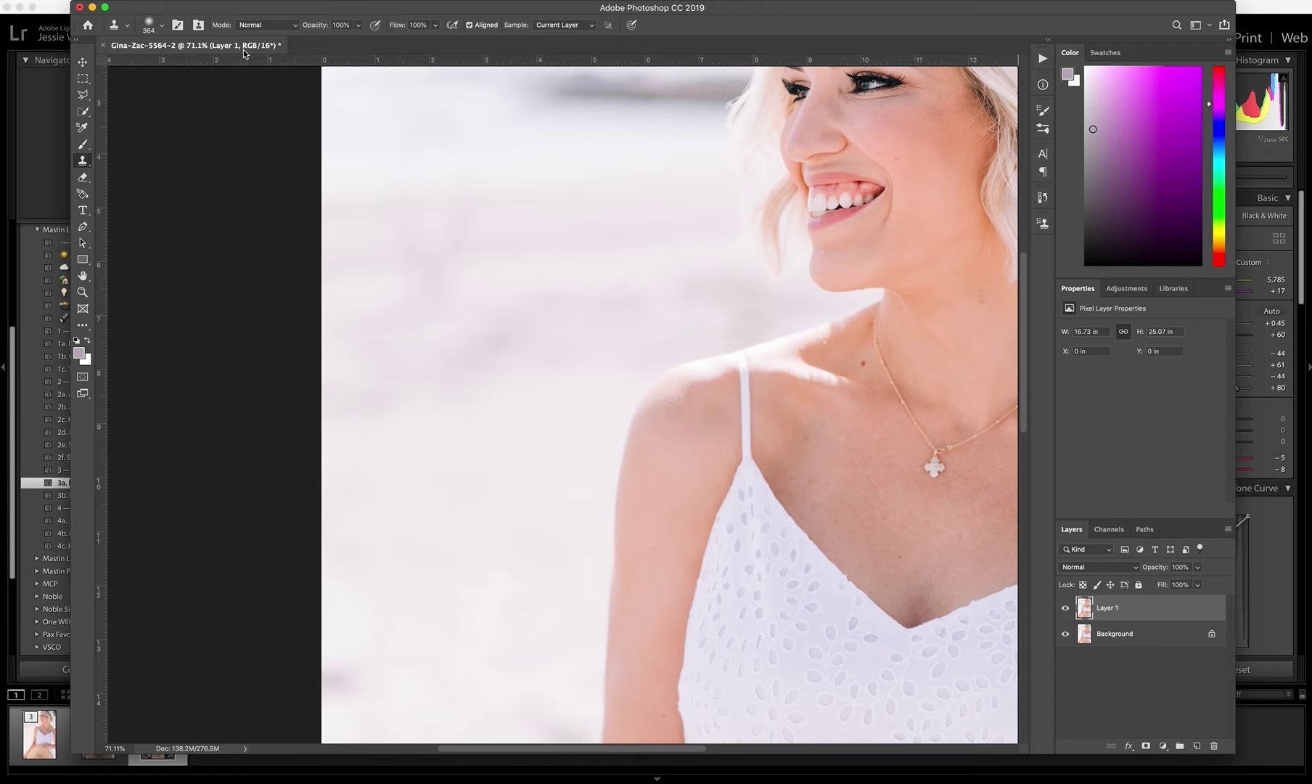
{"action": "left_click", "coordinate": [519, 193], "text": "alt"}
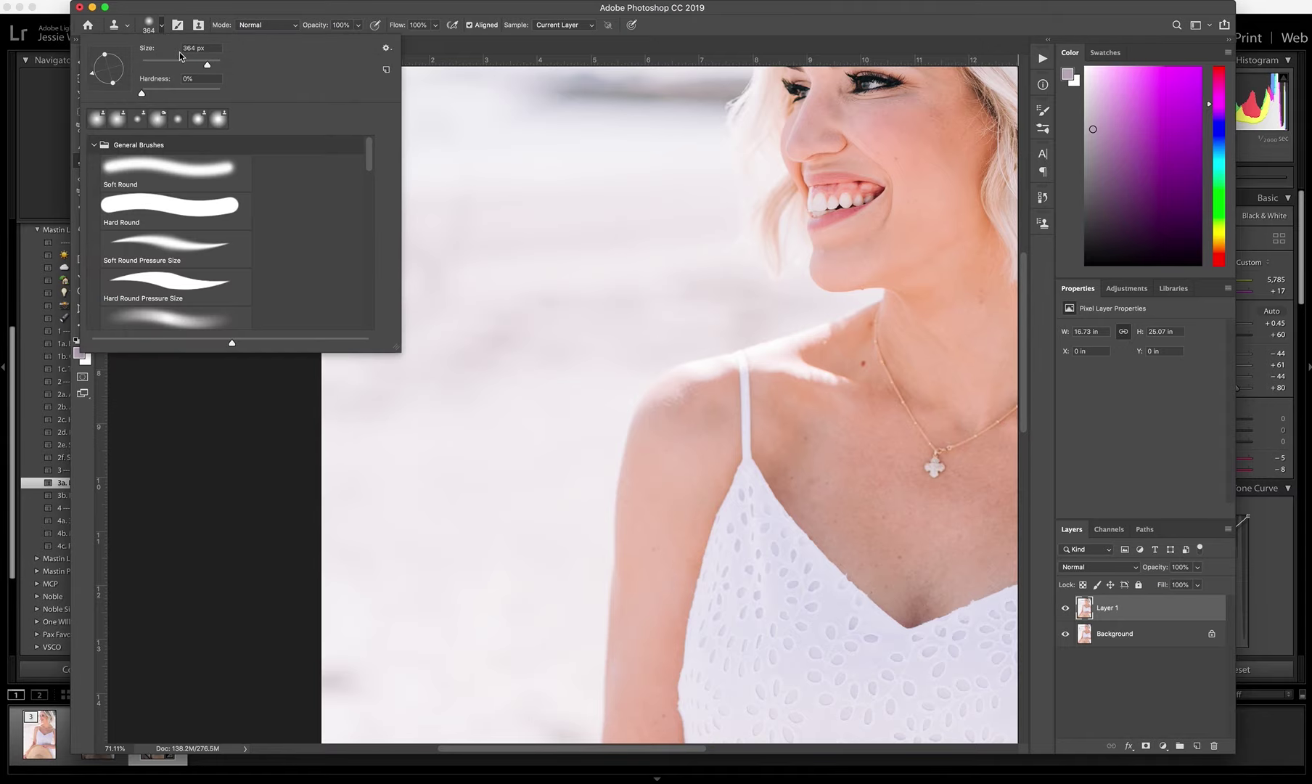
Clone the blurred figure's upper body out of the sand and enlarge the brush to 476 px
{"action": "left_click", "coordinate": [431, 196]}
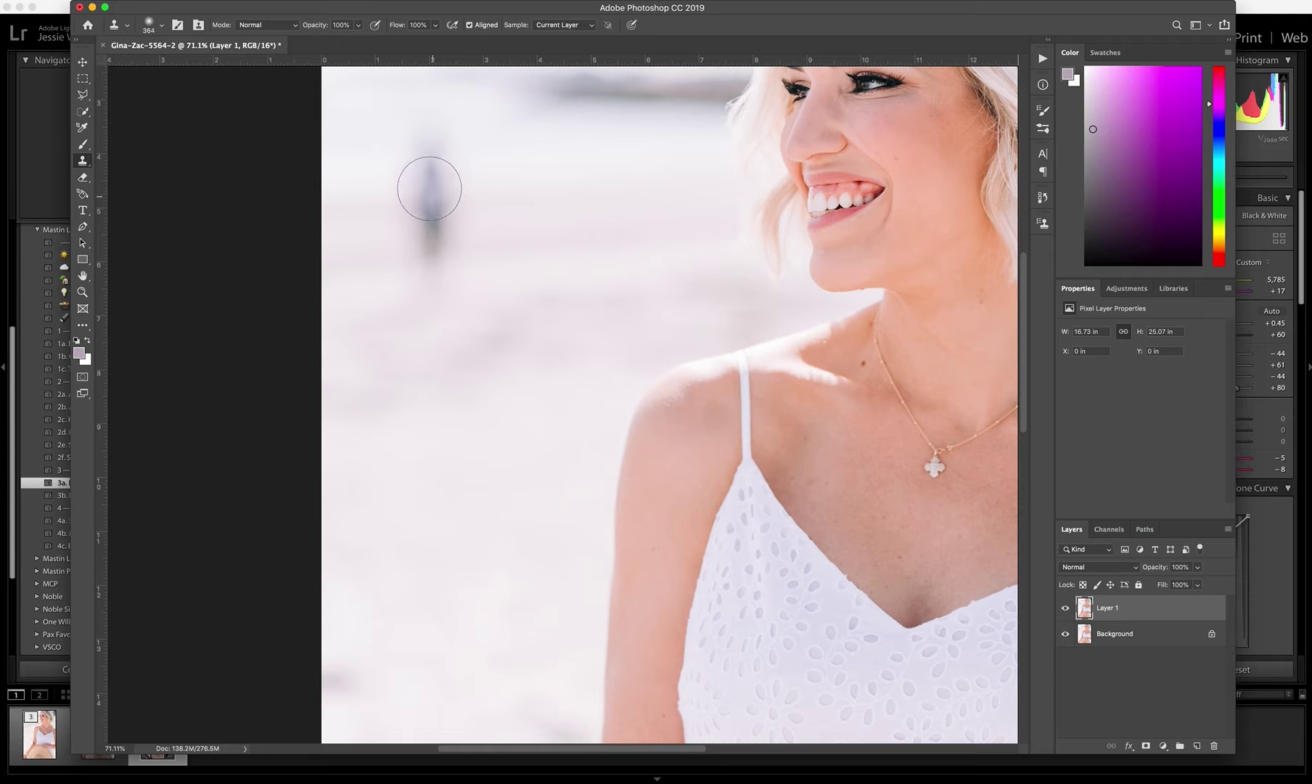
{"action": "mouse_move", "coordinate": [429, 189]}
{"action": "left_mouse_down"}
{"action": "mouse_move", "coordinate": [434, 152]}
{"action": "mouse_move", "coordinate": [434, 246]}
{"action": "left_mouse_up"}
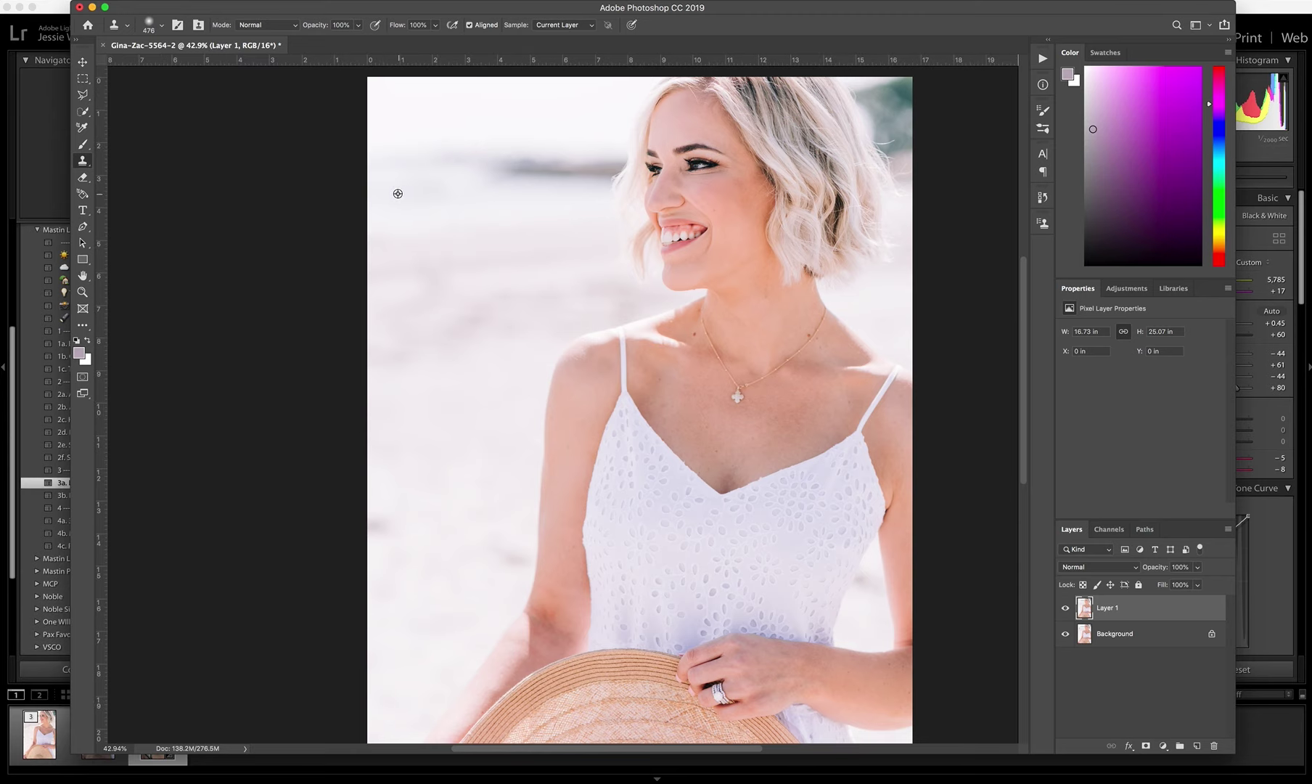
{"action": "left_click", "coordinate": [164, 27]}
{"action": "left_click_drag", "start_coordinate": [209, 69], "coordinate": [213, 69]}
{"action": "key", "text": "Return"}
Sample a fresh clean-sand source further into the background to continue covering the figure
{"action": "left_click", "coordinate": [556, 184], "text": "alt"}
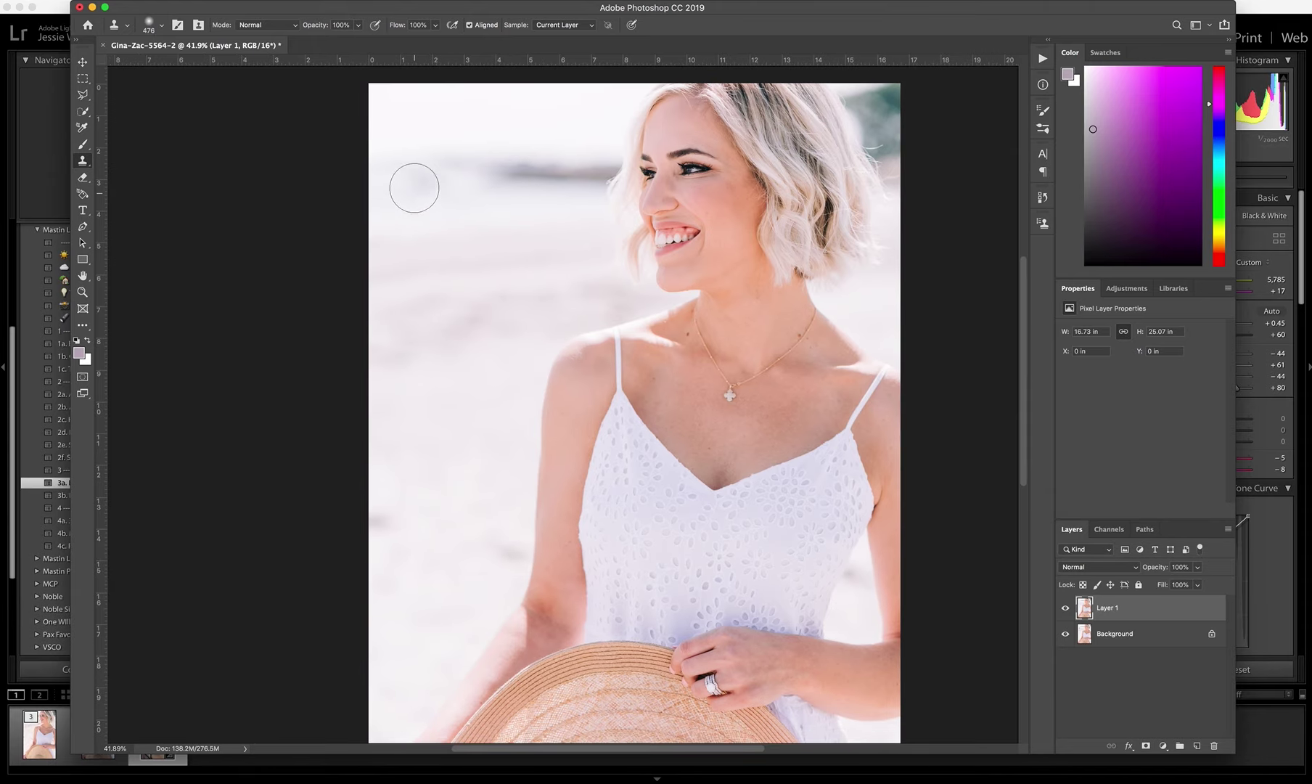
{"action": "scroll", "coordinate": [448, 284], "scroll_direction": "down", "scroll_amount": 3}
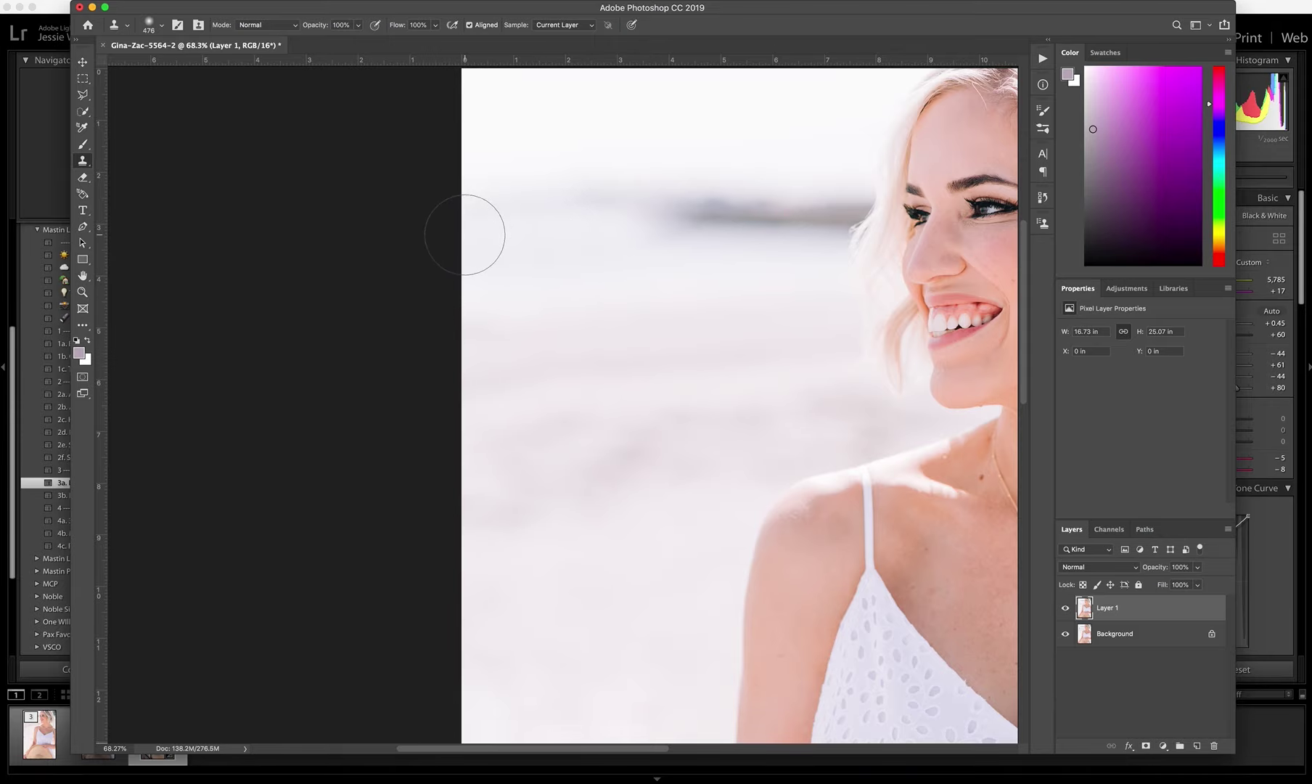
{"action": "scroll", "coordinate": [421, 353], "scroll_direction": "down", "scroll_amount": 1}
{"action": "scroll", "coordinate": [408, 184], "scroll_direction": "up", "scroll_amount": 10}
{"action": "scroll", "coordinate": [595, 262], "scroll_direction": "down", "scroll_amount": 5}
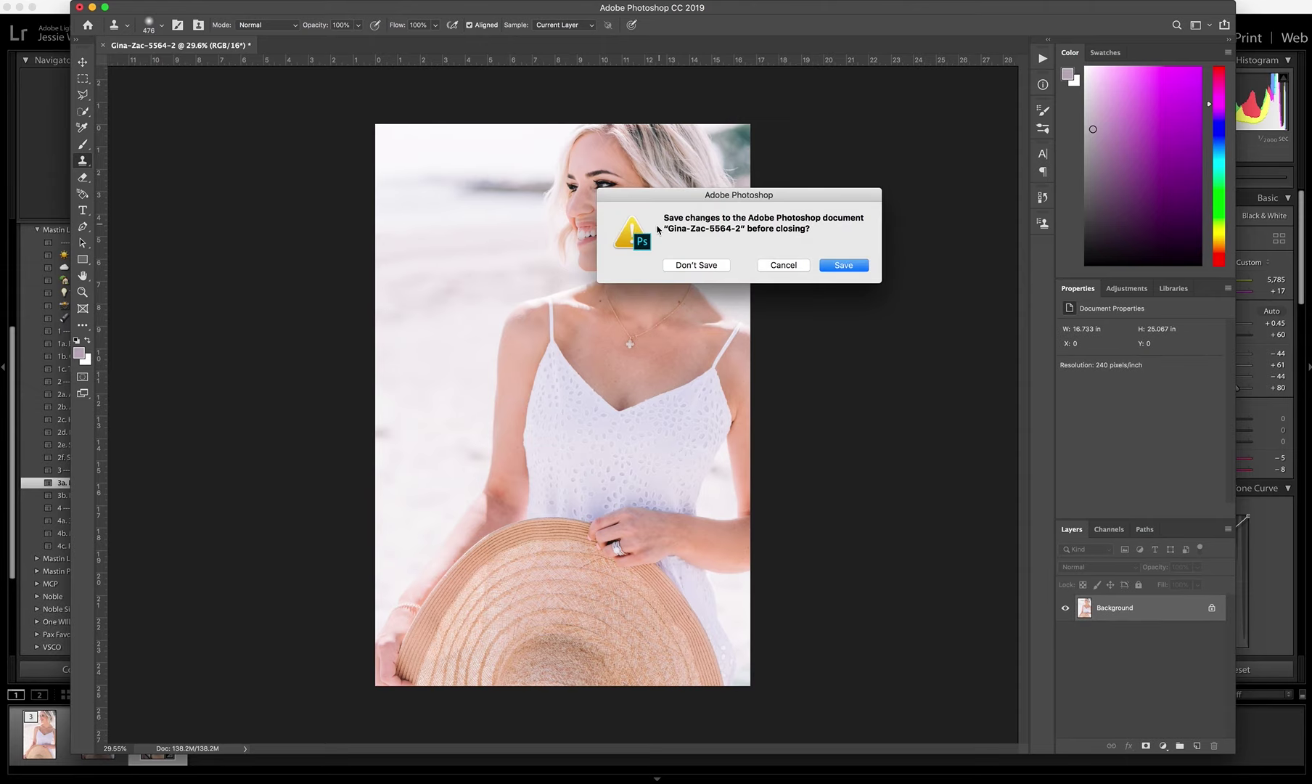
Flatten the retouched portrait to a single Background layer and close the document
{"action": "scroll", "coordinate": [622, 299], "scroll_direction": "down", "scroll_amount": 5}
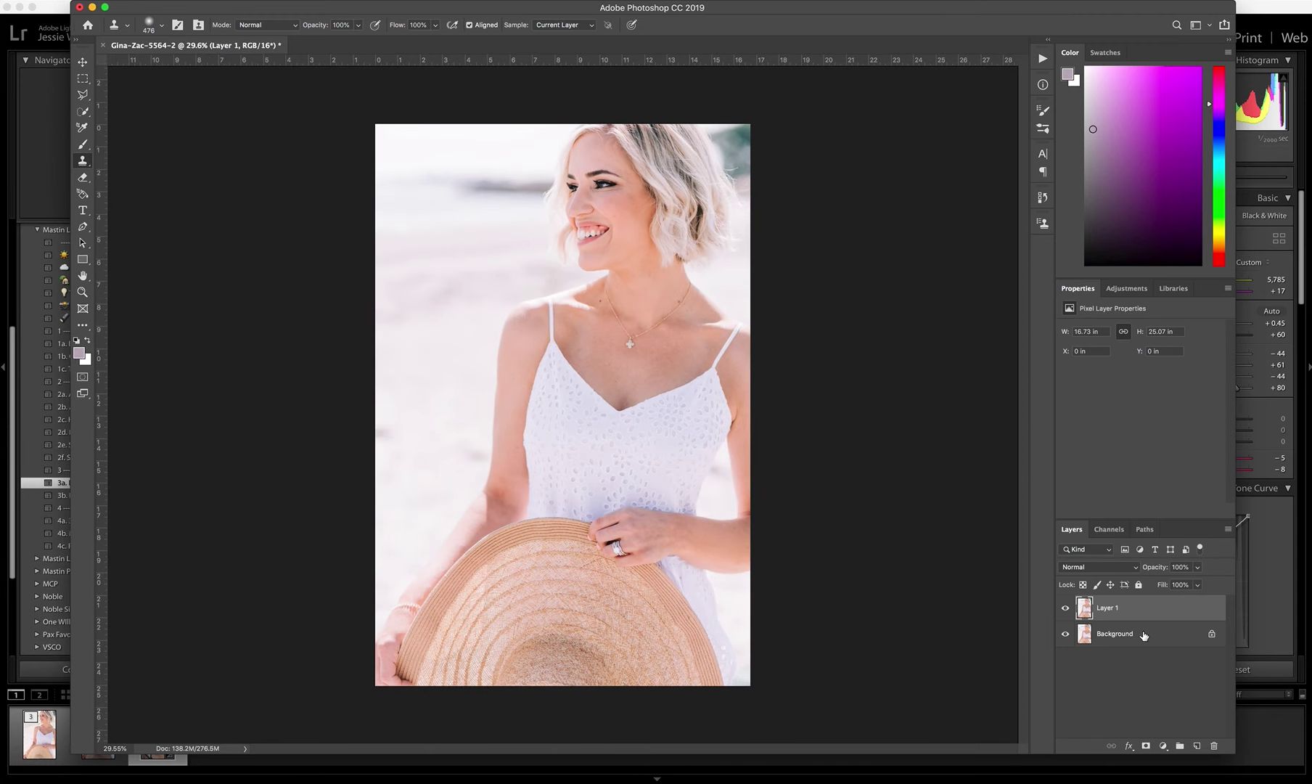
{"action": "right_click", "coordinate": [1144, 636]}
{"action": "left_click", "coordinate": [1072, 691]}
{"action": "left_click", "coordinate": [103, 45]}
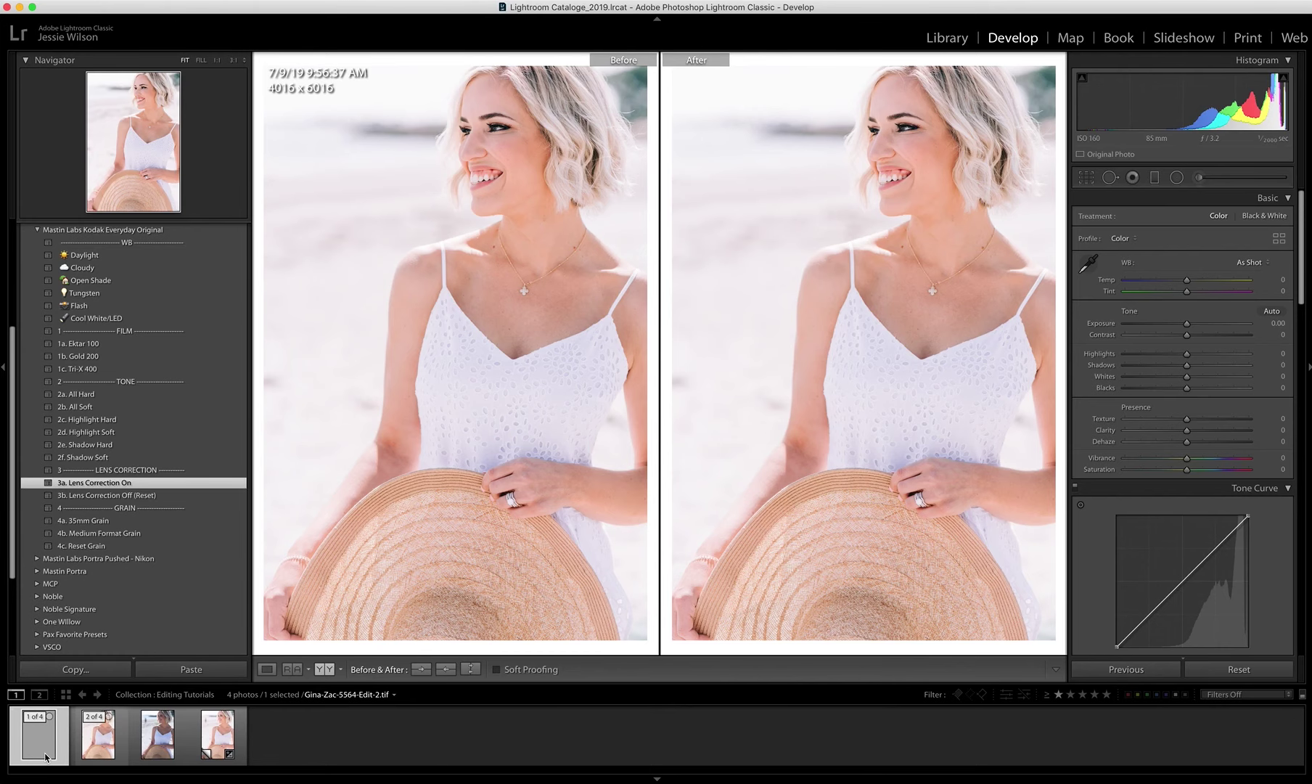
Save the retouched copy, back in Lightroom show the original DNG in Reference View beside it
{"action": "left_click", "coordinate": [842, 265]}
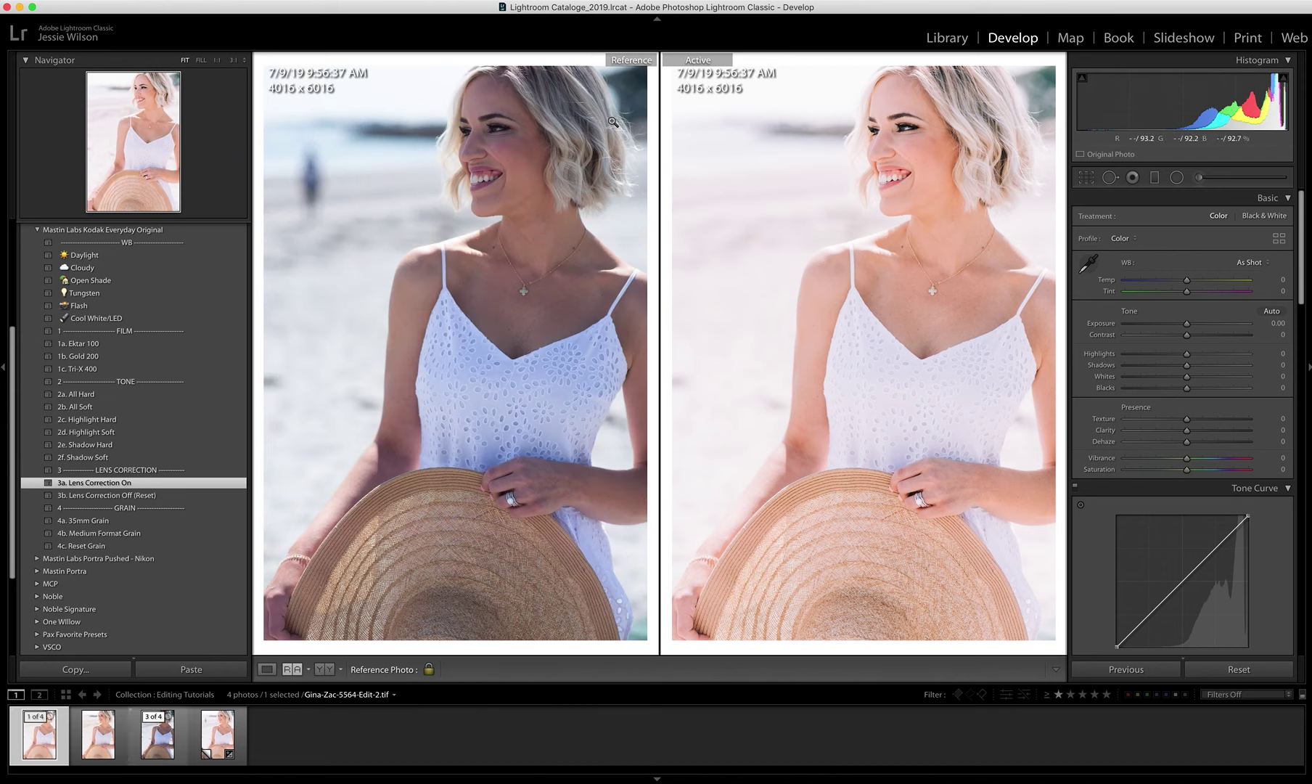
{"action": "key", "text": "super+Tab"}
{"action": "left_click", "coordinate": [292, 669]}
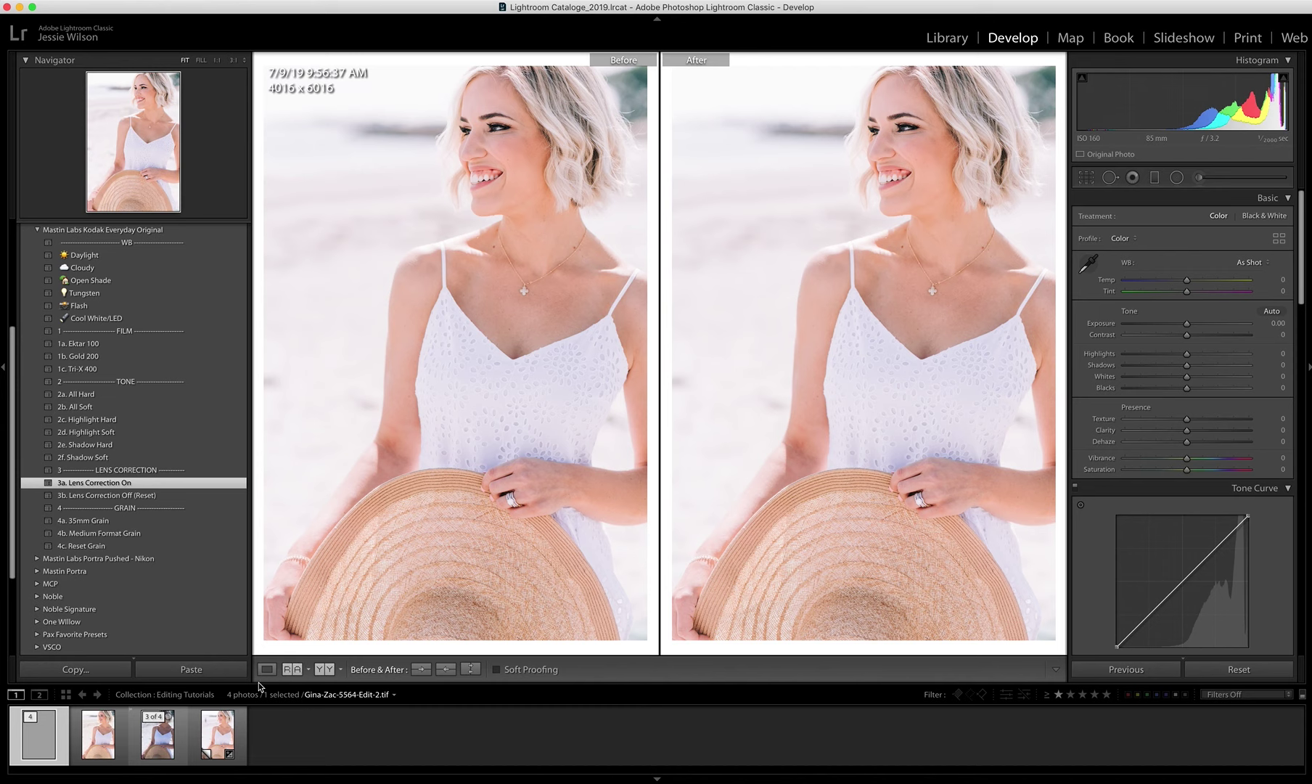
{"action": "left_click_drag", "start_coordinate": [161, 742], "coordinate": [456, 434]}
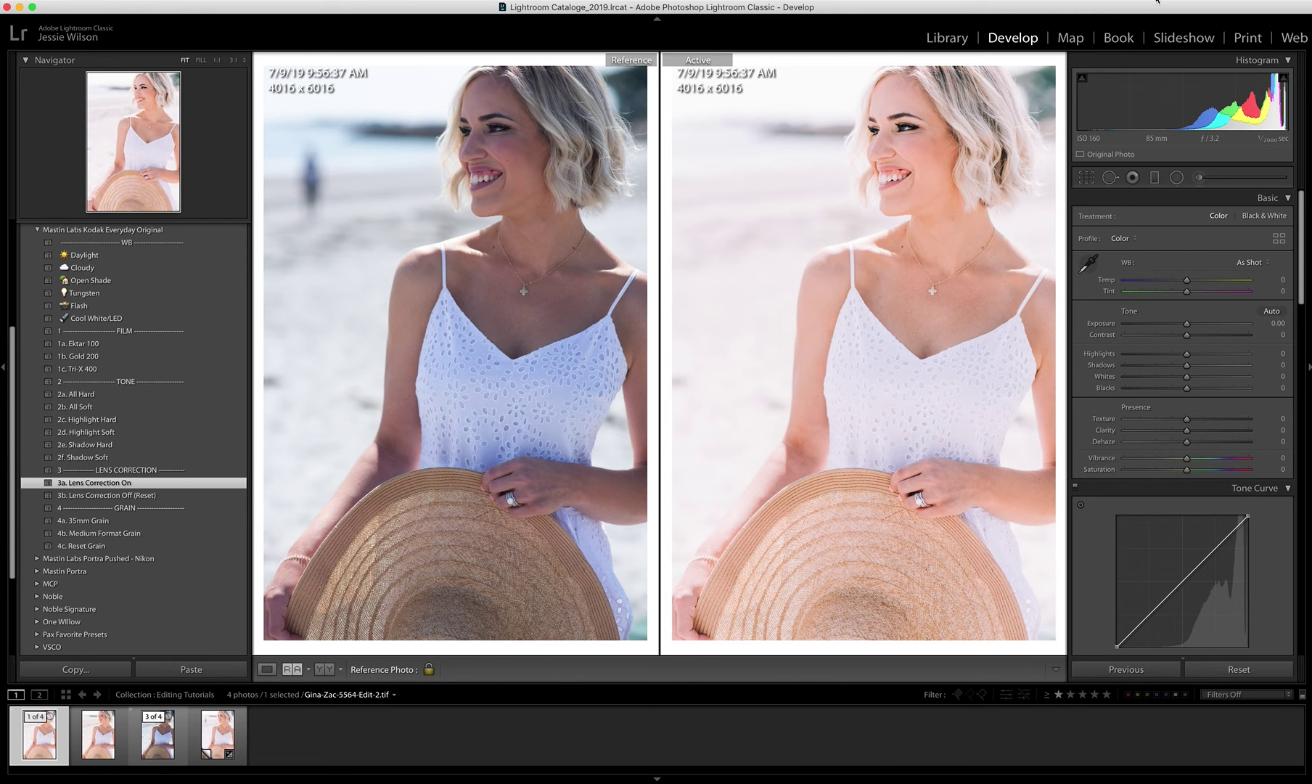